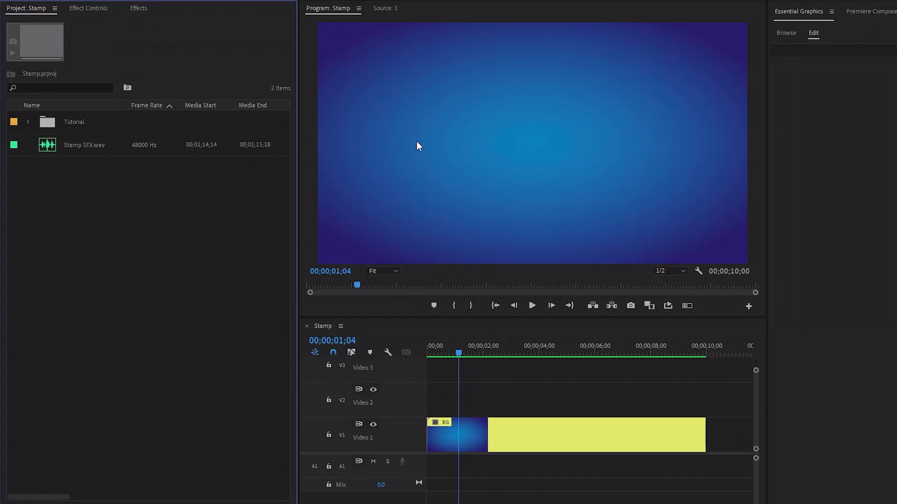
Step: Move the playhead to 00;00;02;11 over the blue gradient and switch to Essential Graphics
left_click_drag(482, 350, 493, 358)
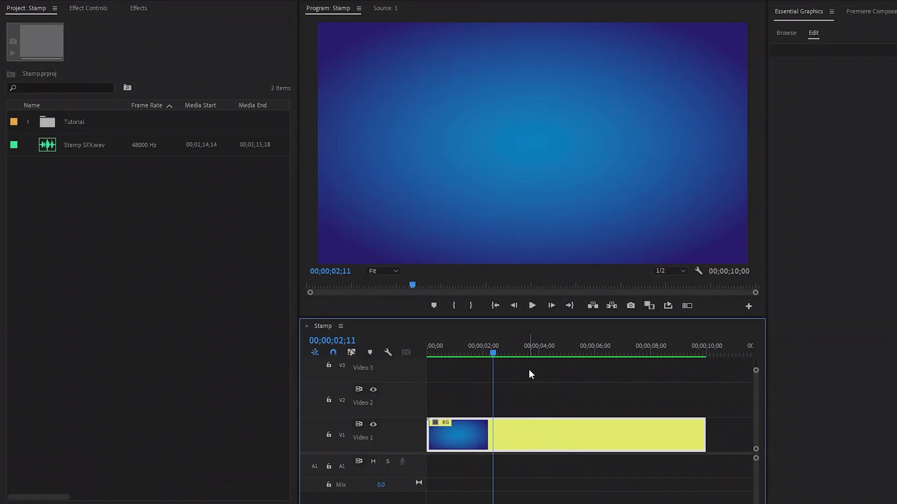
left_click(97, 146)
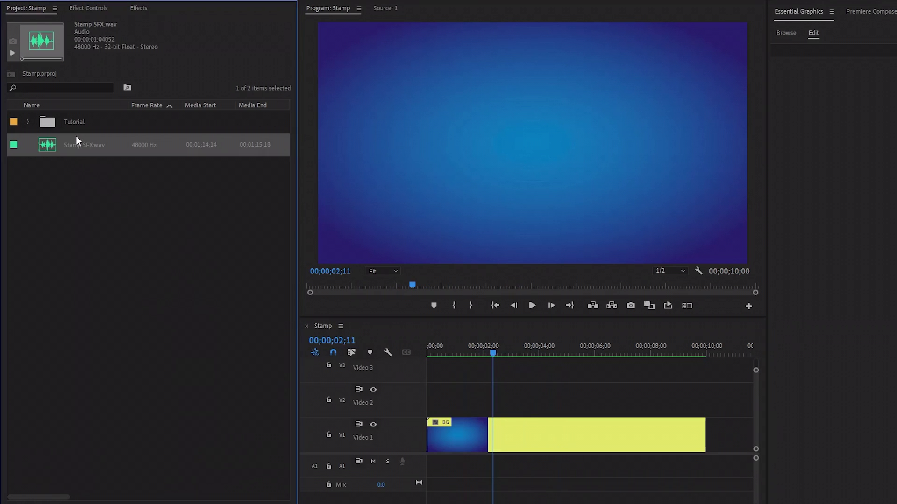
left_click(116, 200)
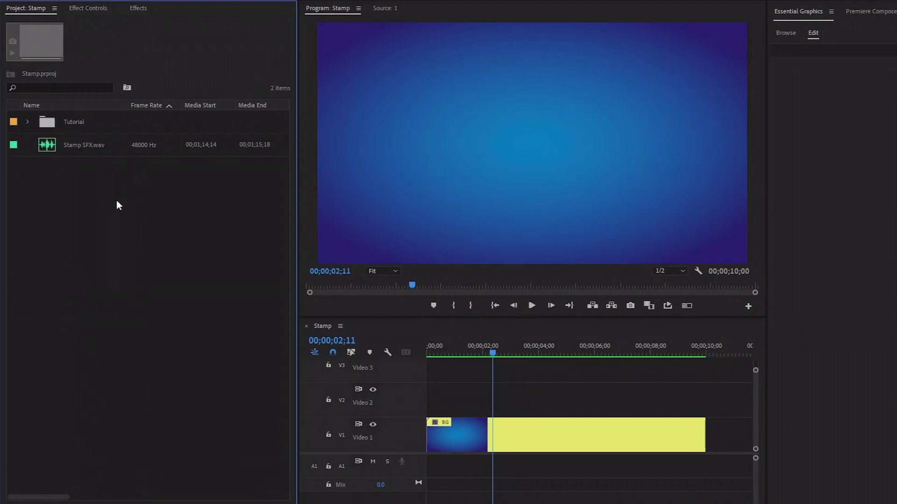
left_click(661, 10)
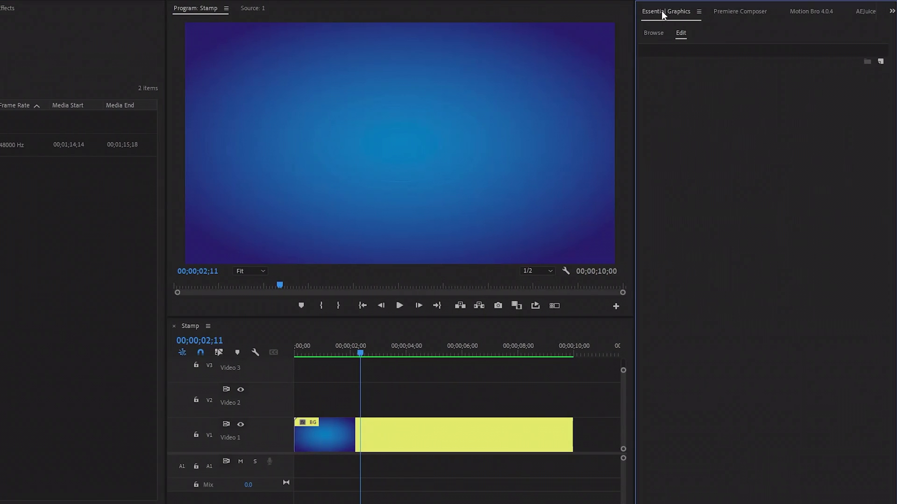
Step: Create a graphic from a new text layer, clear that layer, and stretch the clip to 10 seconds
left_click(880, 61)
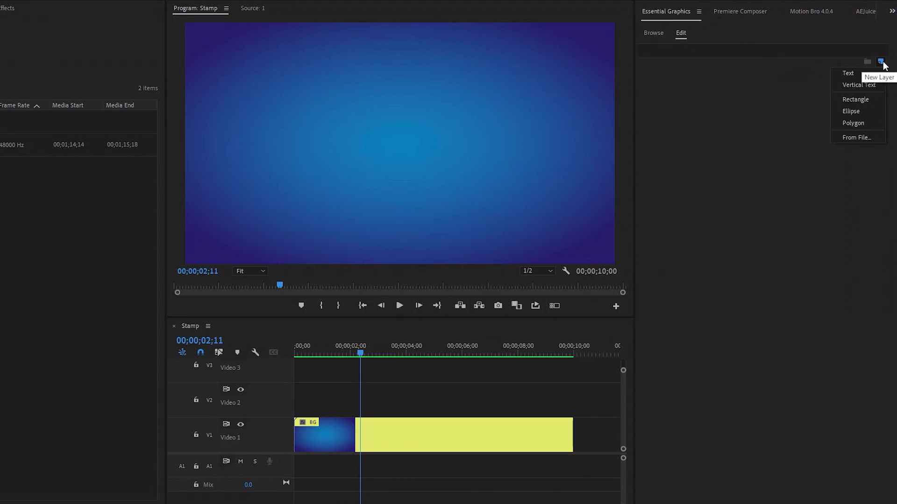
left_click(848, 75)
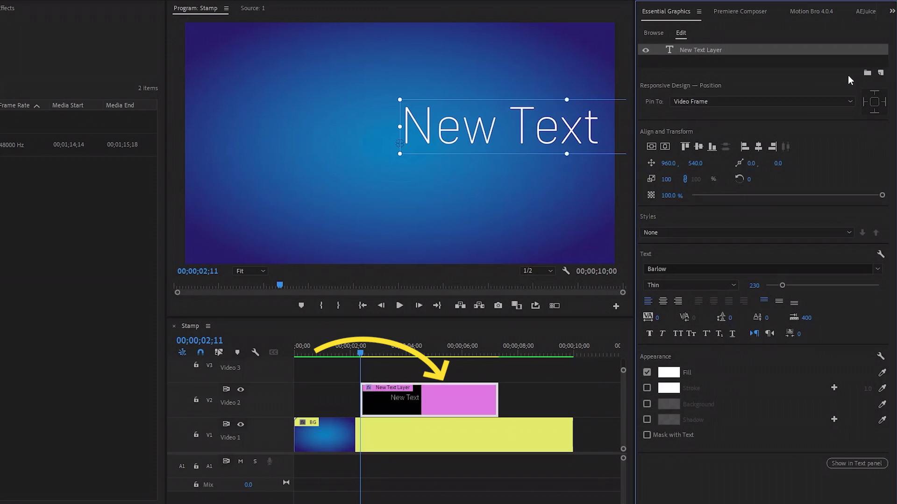
right_click(708, 50)
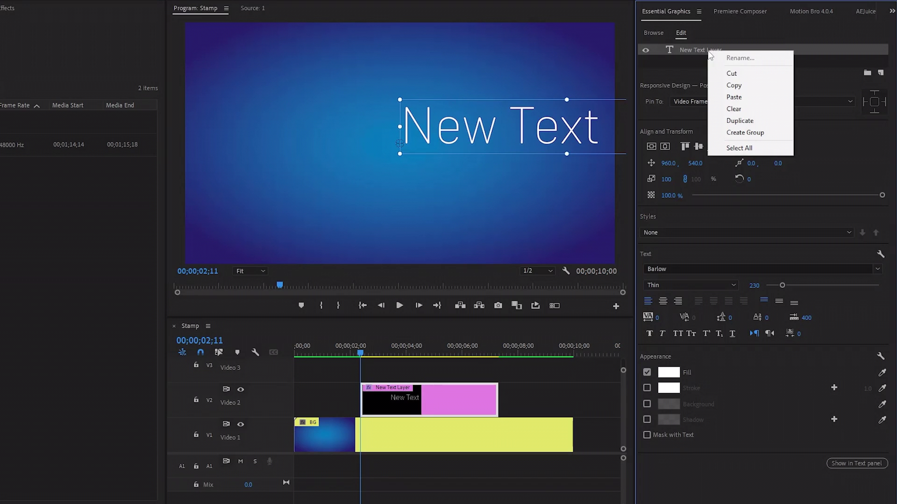
left_click(734, 109)
left_click_drag(364, 398, 296, 398)
left_click_drag(497, 400, 573, 405)
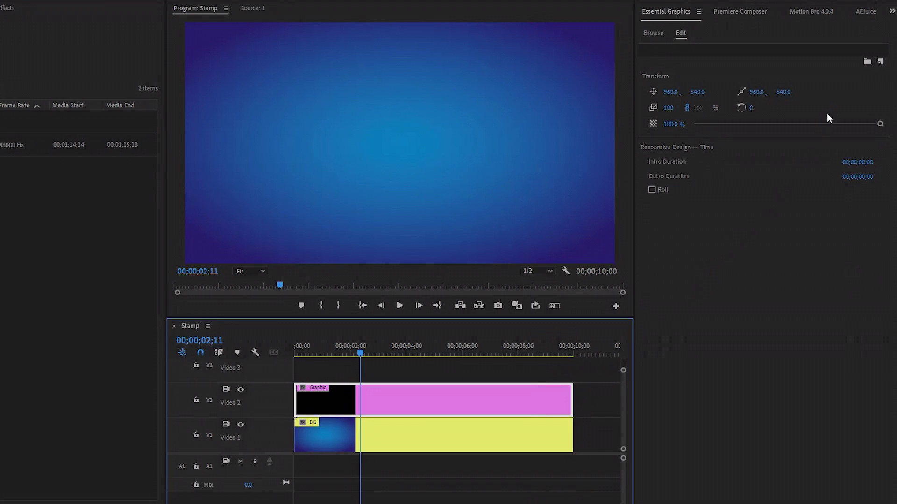
Step: Add an ellipse layer with its fill turned off and a white stroke of width 20
left_click(880, 63)
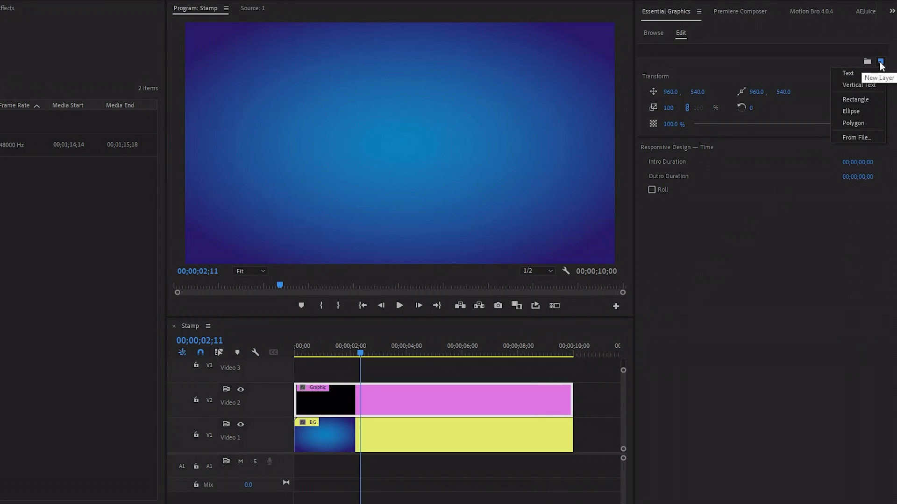
left_click(864, 111)
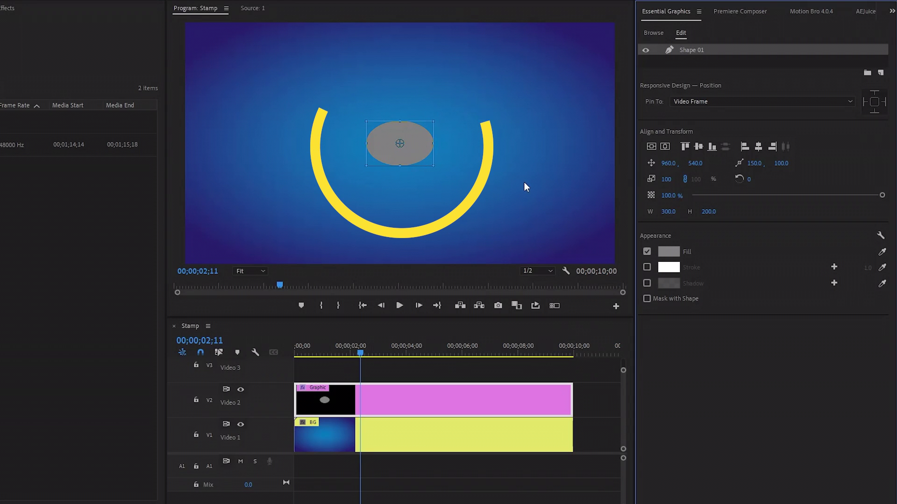
left_click(646, 252)
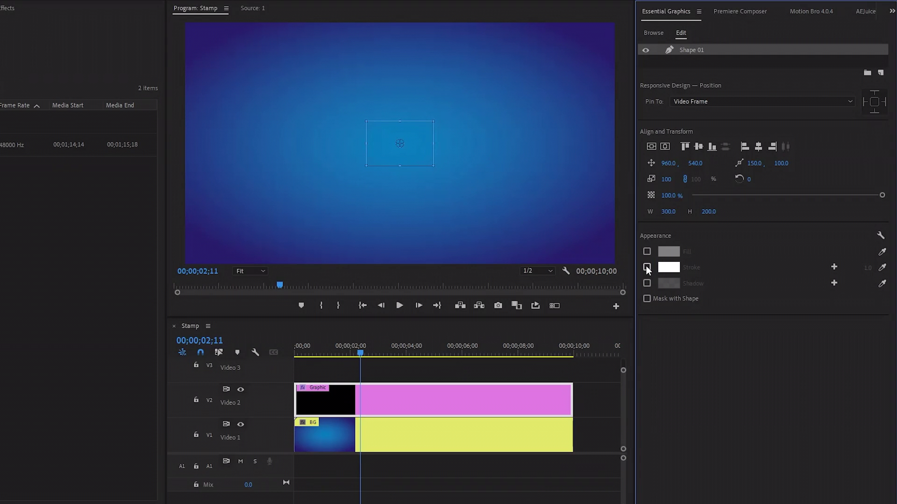
left_click(646, 267)
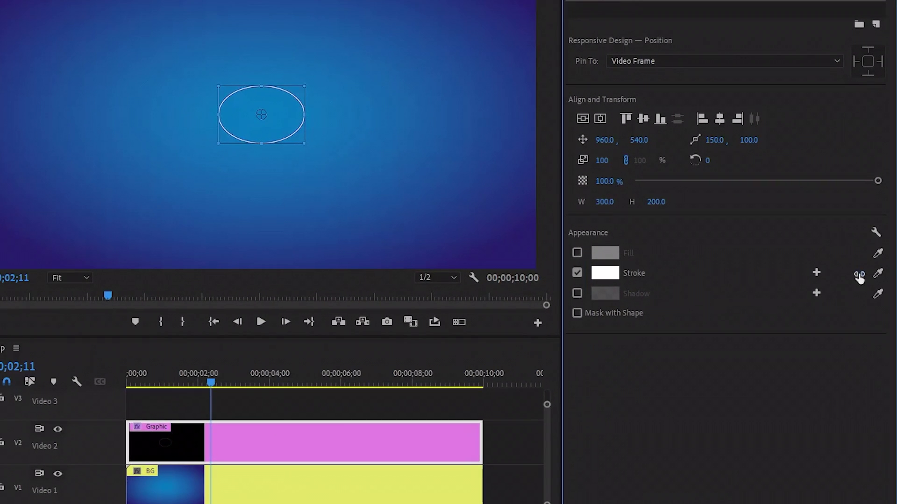
left_click(867, 268)
type("20")
key("Return")
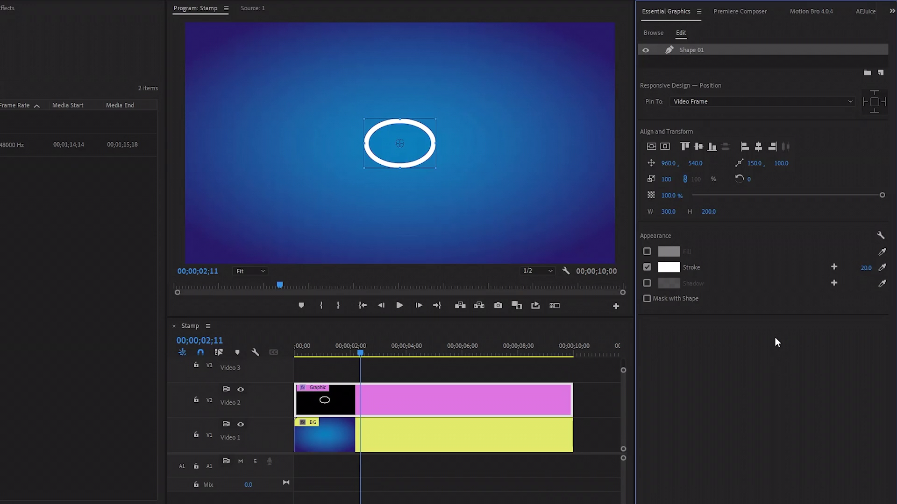
Step: Turn on rulers in the Program monitor
left_click(179, 193)
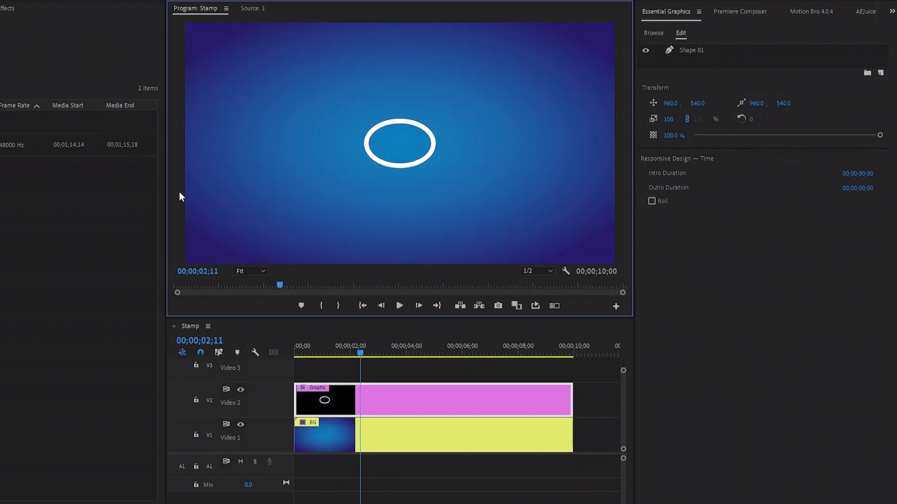
left_click(57, 6)
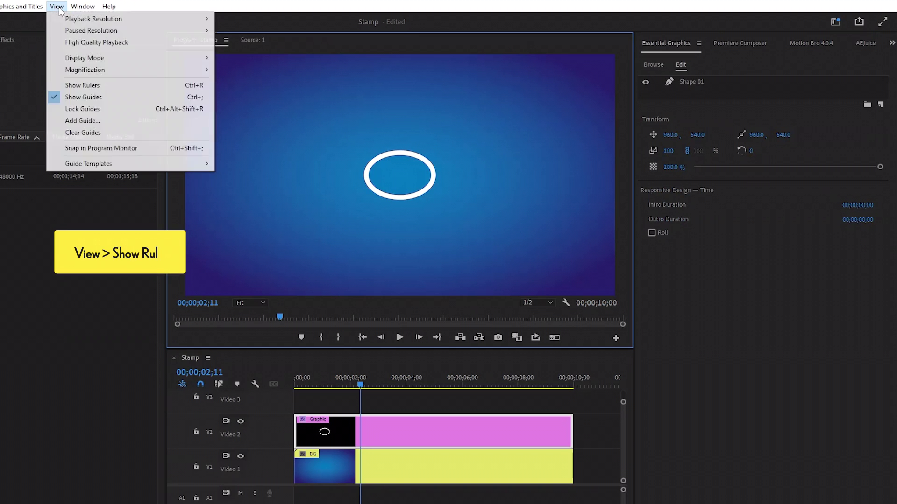
left_click(117, 89)
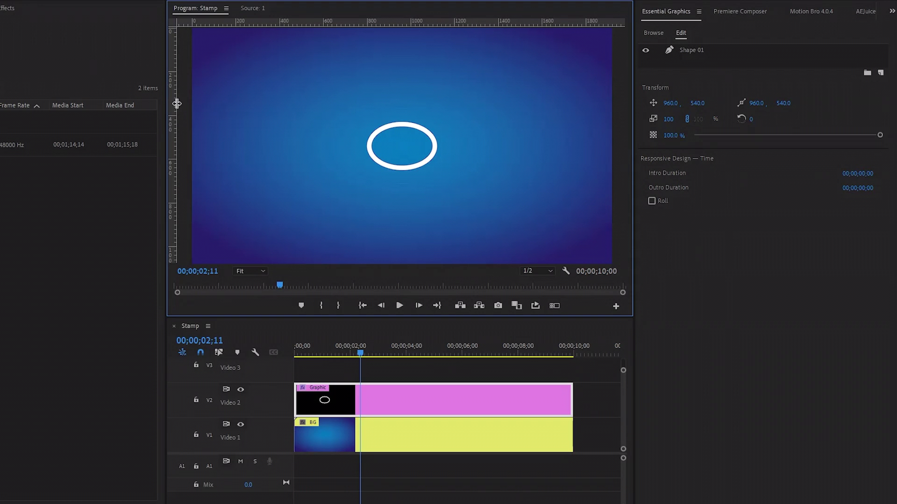
Step: Place two vertical guides beside the ellipse and two horizontal guides near the frame's top and bottom
left_click_drag(176, 103, 300, 122)
left_click_drag(174, 140, 504, 148)
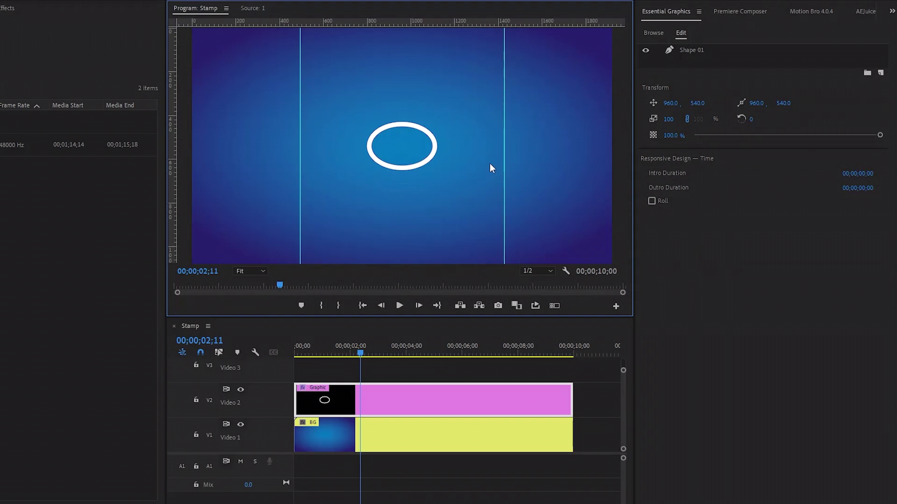
left_click_drag(466, 23, 464, 246)
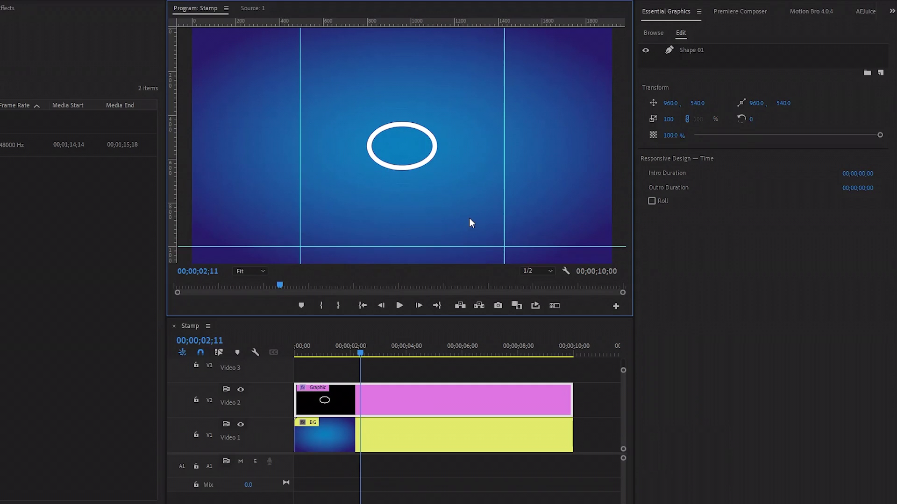
left_click_drag(461, 24, 453, 45)
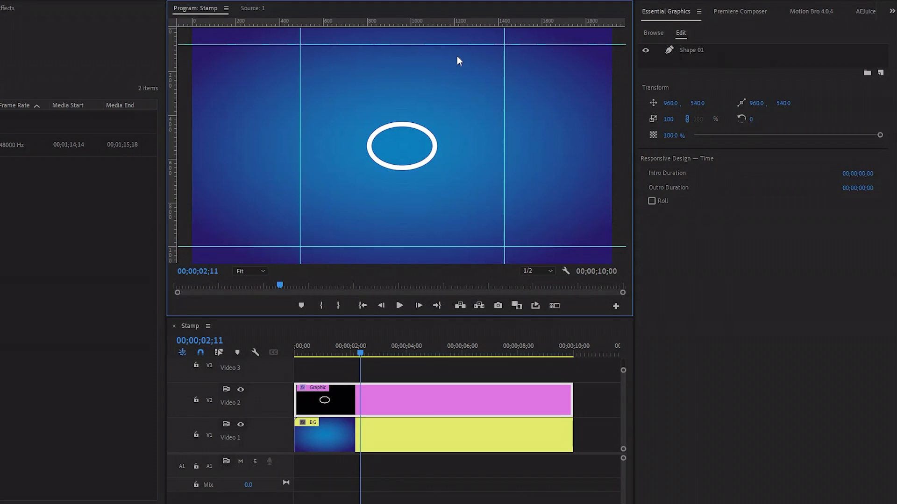
Step: Stretch Shape 01 out to all four guides, making a circle about 917 by 907
left_click(700, 51)
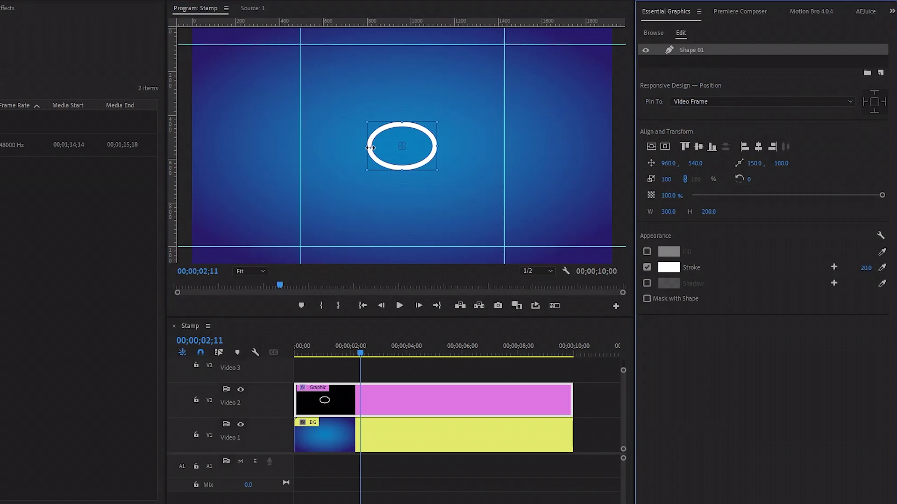
left_click_drag(367, 146, 302, 136)
left_click_drag(437, 146, 506, 152)
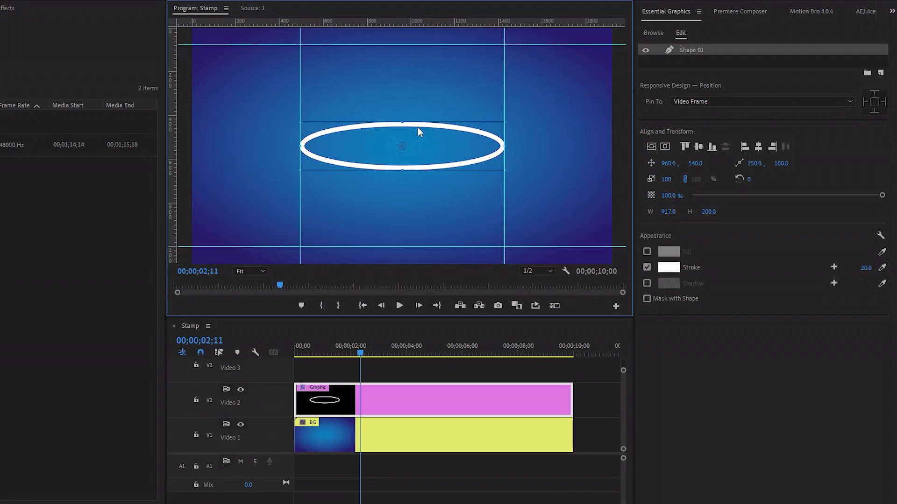
left_click_drag(402, 122, 404, 42)
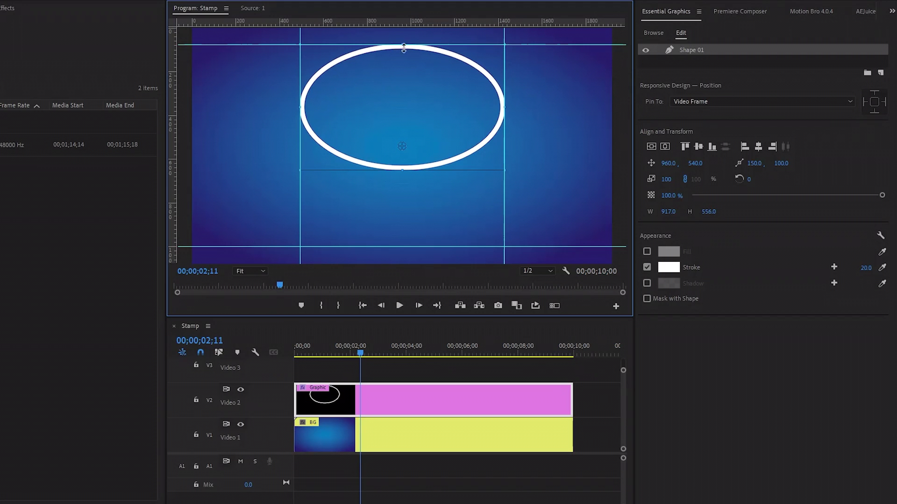
left_click_drag(402, 169, 403, 246)
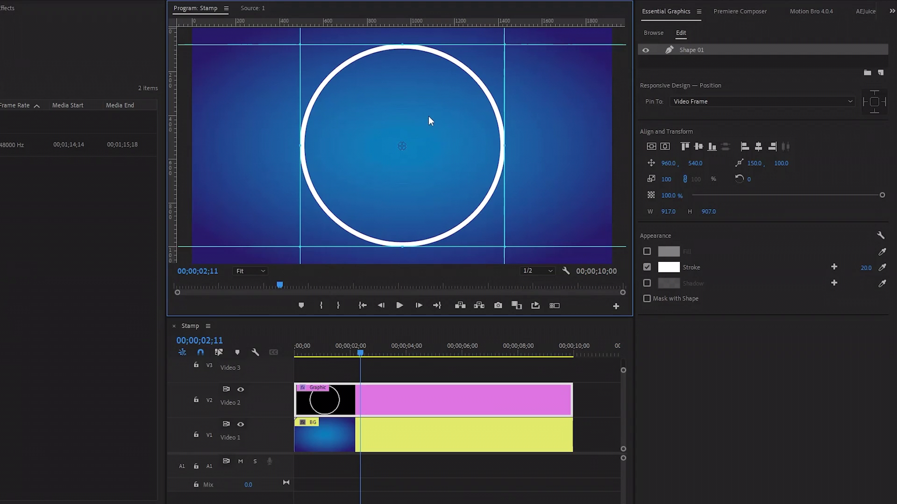
Step: Centre the circle horizontally and vertically in the frame, then drag the guides away
left_click(664, 146)
left_click(650, 146)
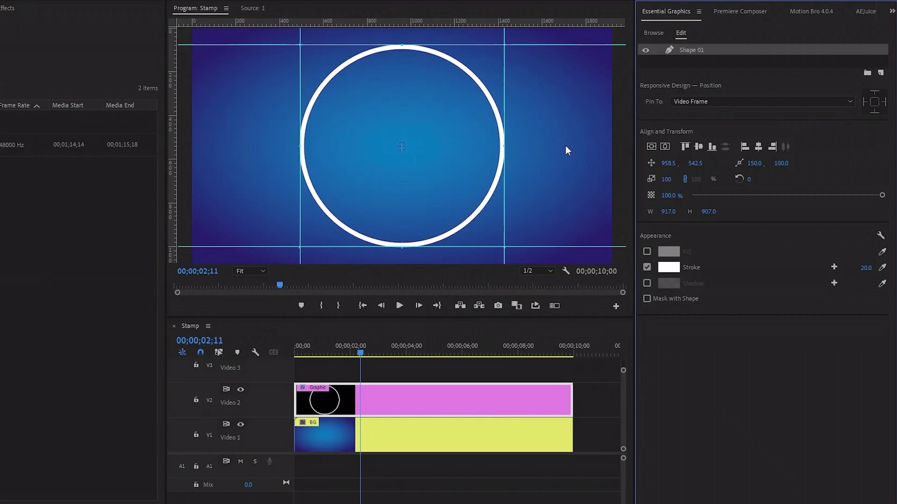
left_click_drag(301, 94, 164, 88)
left_click_drag(502, 86, 165, 87)
left_click_drag(254, 246, 259, 53)
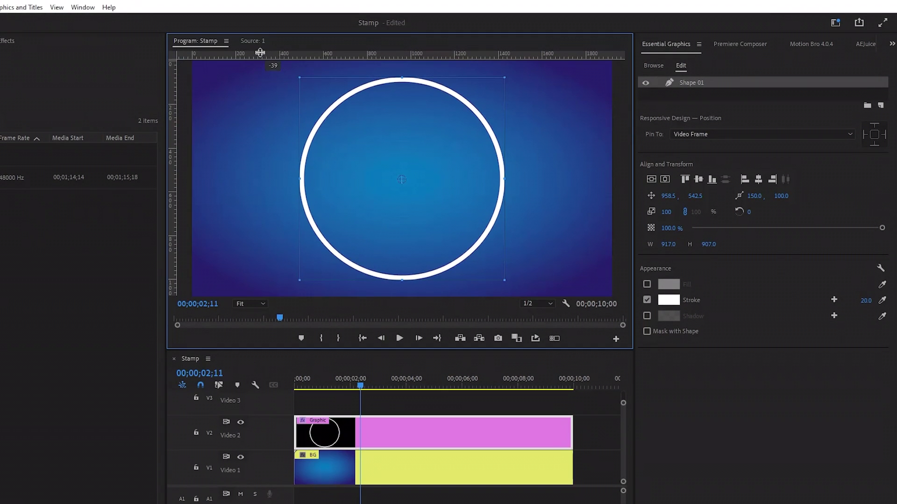
Step: Hide the Program monitor rulers
left_click(56, 7)
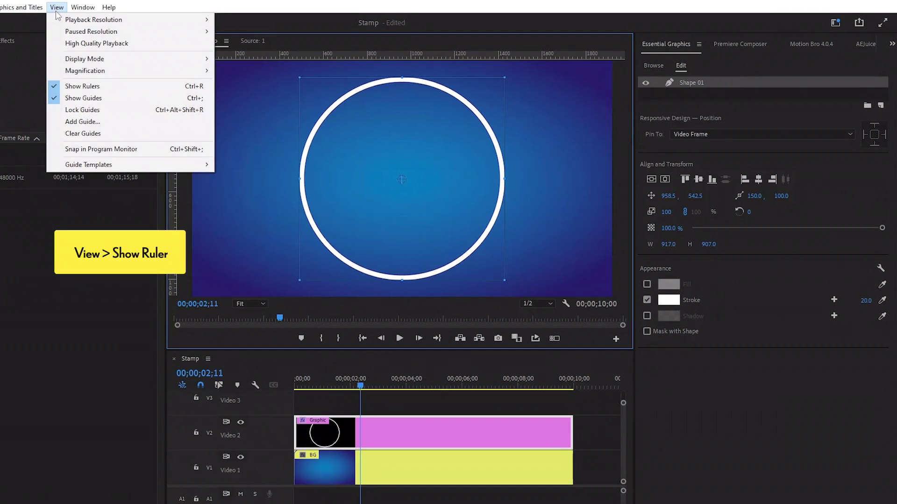
left_click(92, 85)
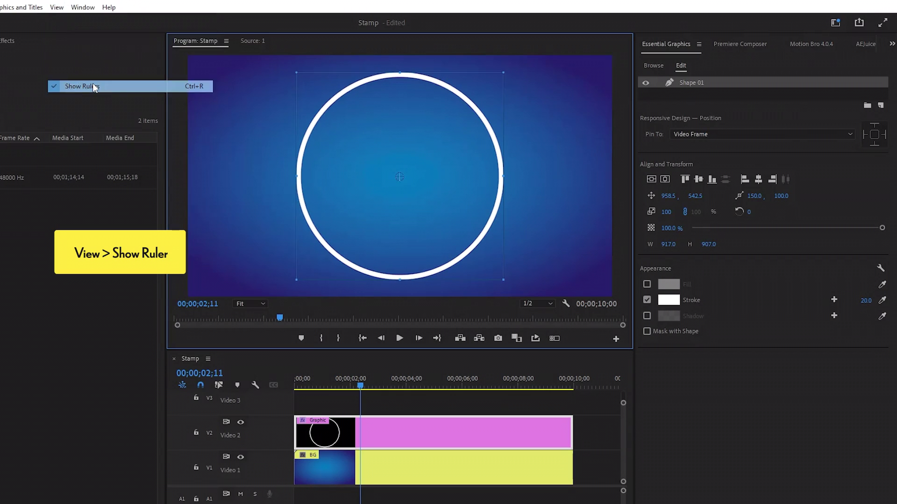
left_click(181, 121)
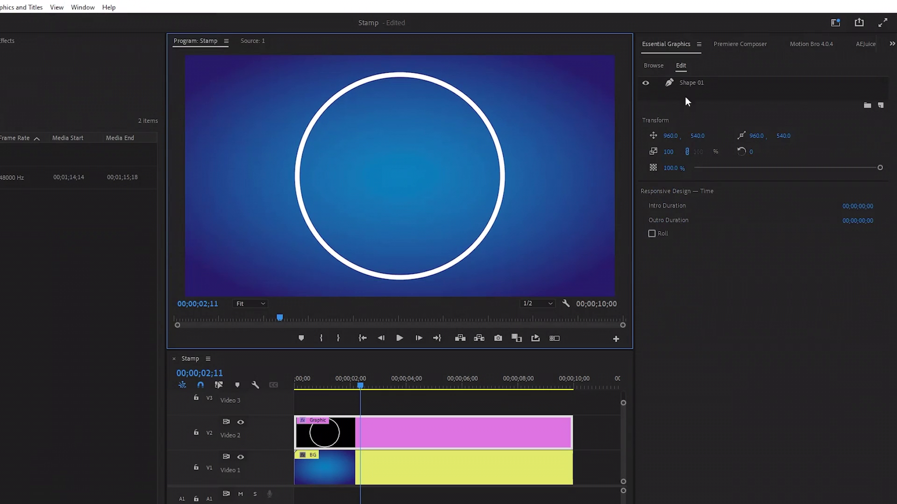
Step: Rename the Shape 01 layer to 'Circle 1'
left_click(702, 85)
right_click(705, 81)
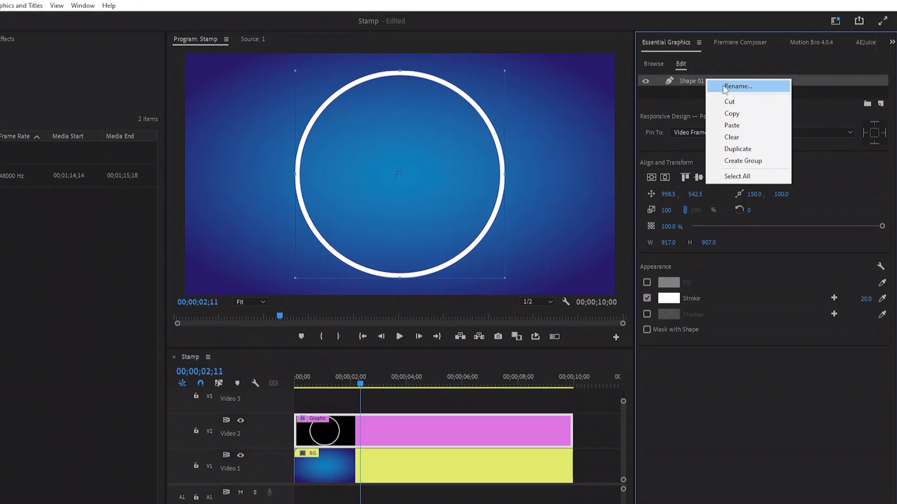
left_click(725, 86)
type("Circle 1")
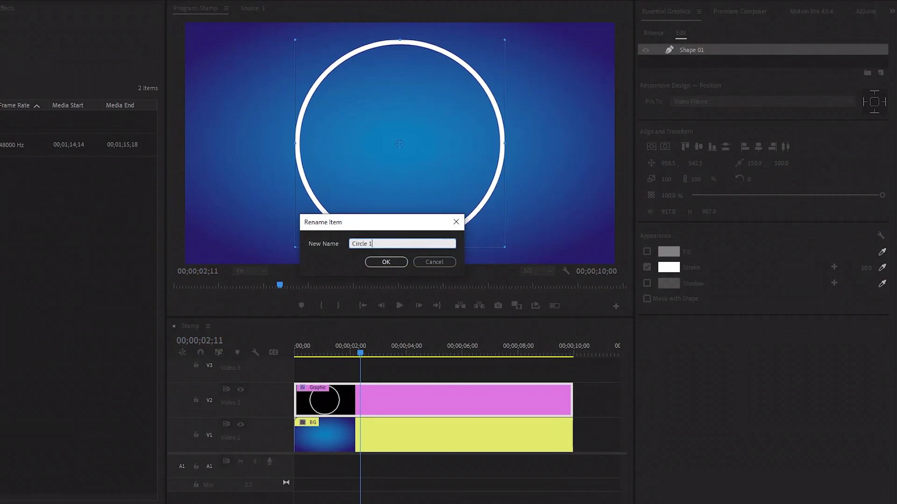
left_click(394, 263)
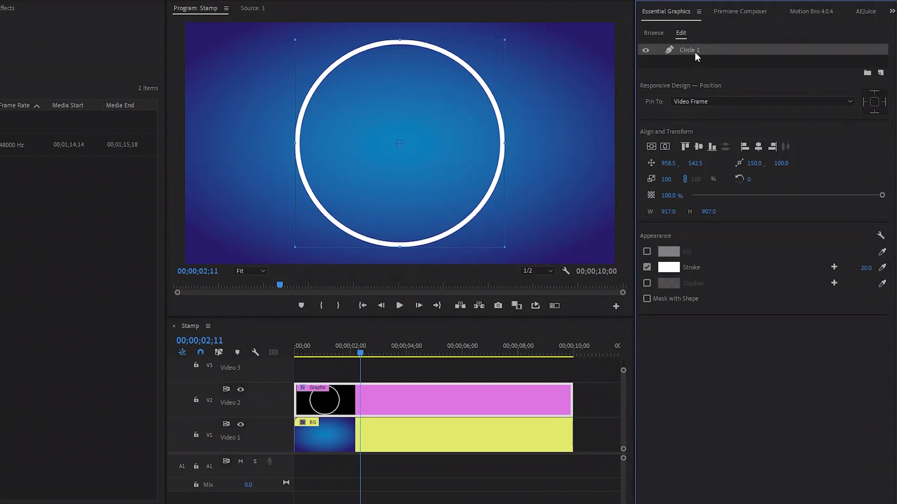
Step: Duplicate Circle 1 and name the copy 'Circle 2'
right_click(716, 51)
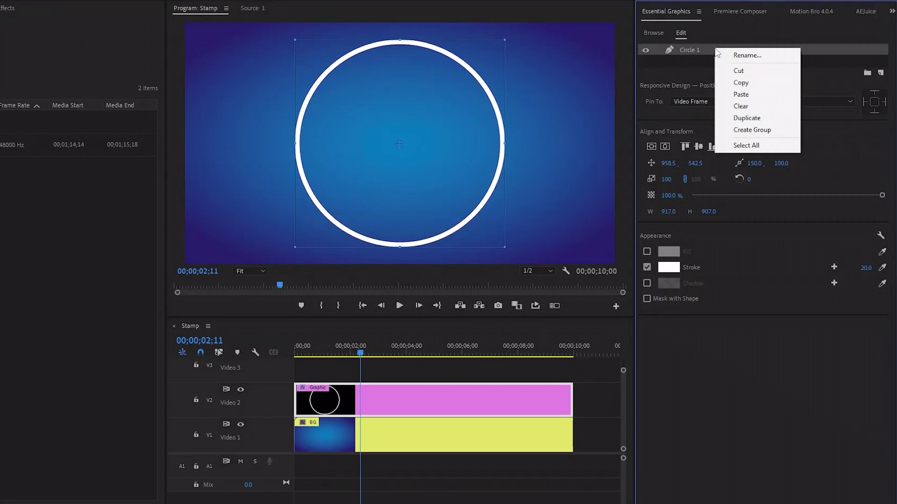
left_click(743, 118)
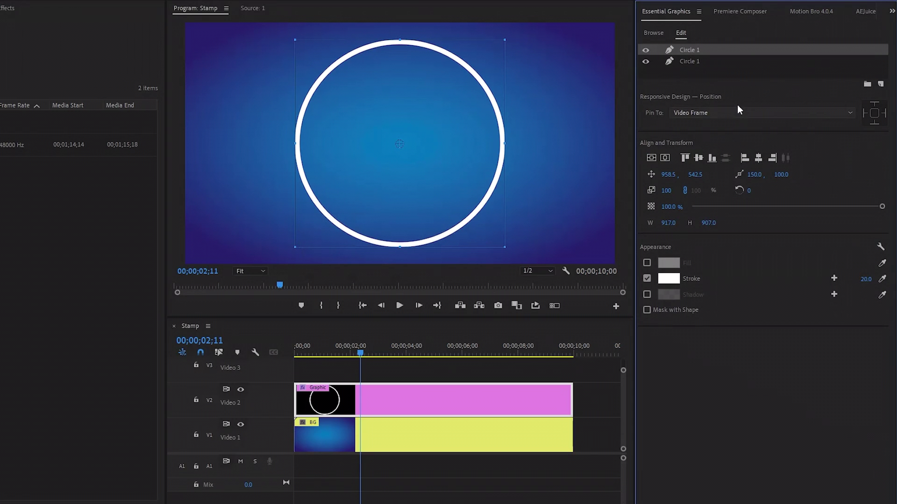
double_click(715, 50)
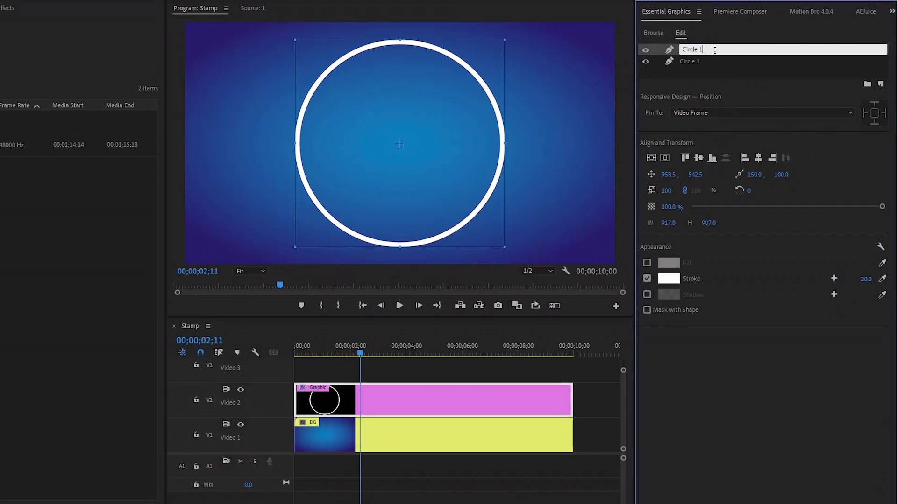
key("BackSpace")
type("2")
key("Return")
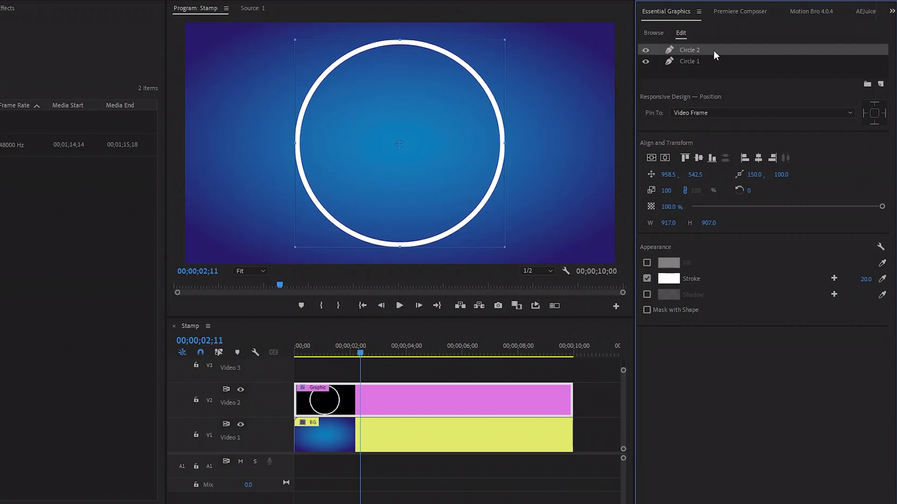
Step: Set Circle 2's scale to 91 so it sits inside the original ring
left_click(666, 190)
type("91")
key("Return")
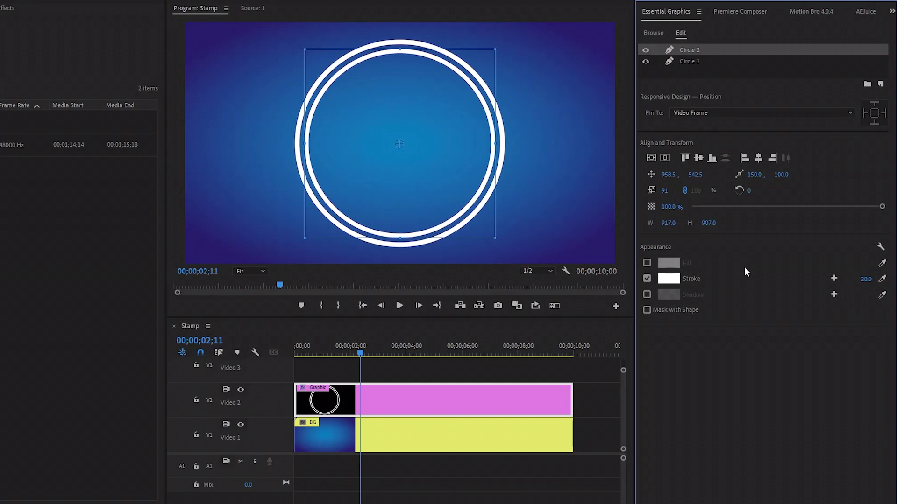
Step: Turn off Circle 2's stroke and give it a solid white FFFFFF fill
left_click(647, 279)
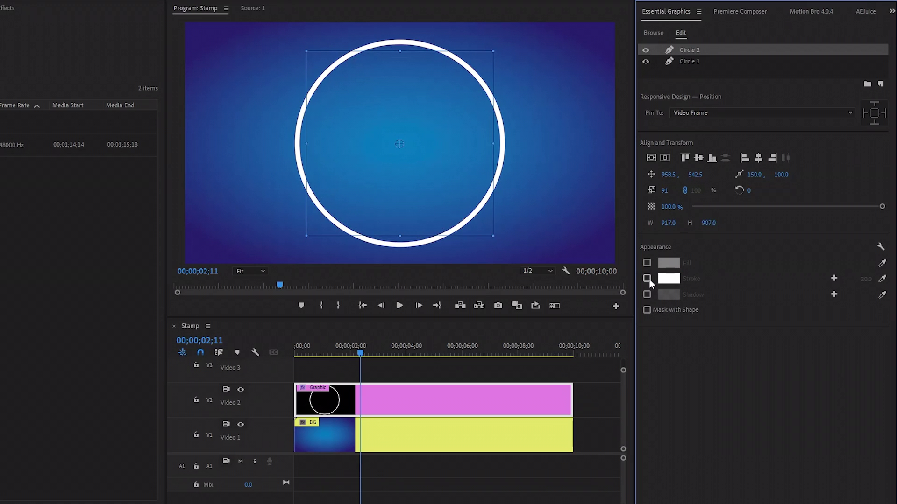
left_click(647, 263)
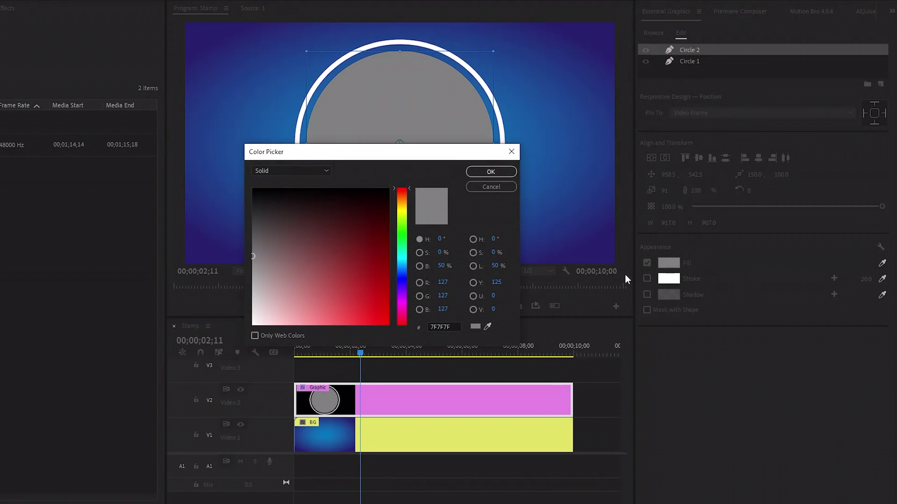
left_click_drag(316, 290, 246, 324)
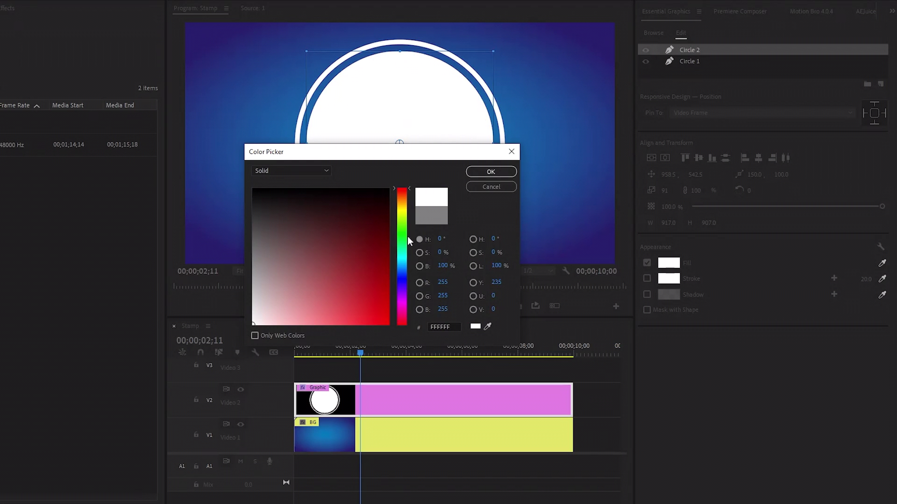
left_click(491, 172)
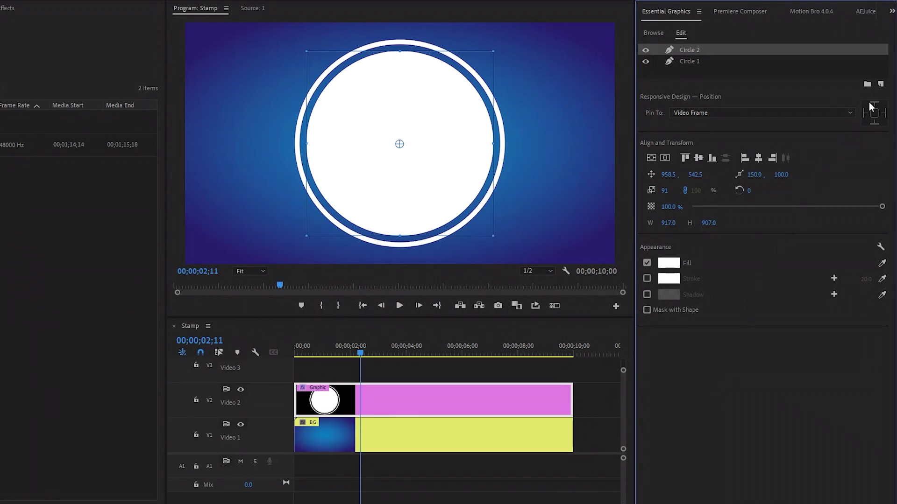
left_click(881, 85)
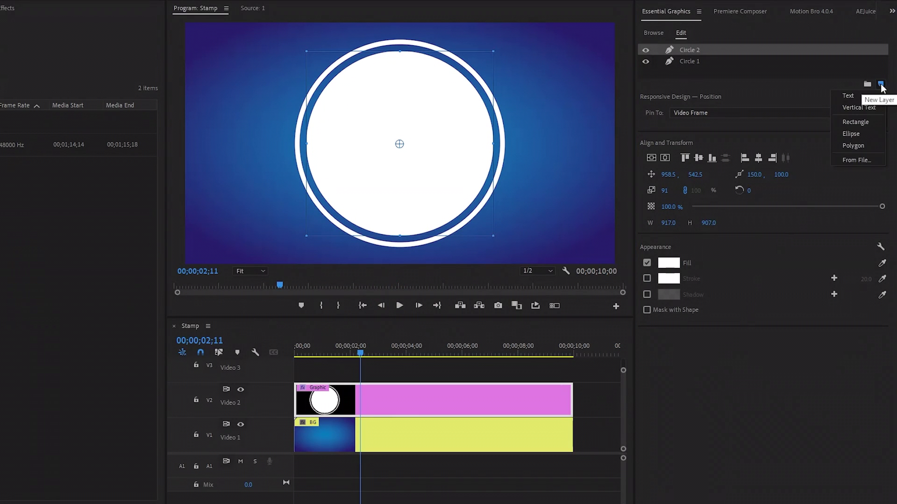
Step: Add a rectangle with fill off, stroke on, and stroke colour hex 066eb6
left_click(869, 120)
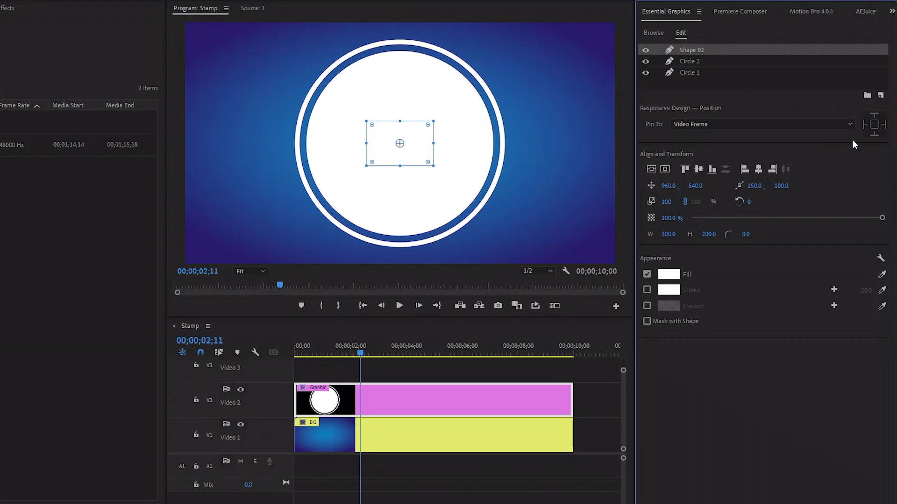
left_click(646, 274)
left_click(647, 290)
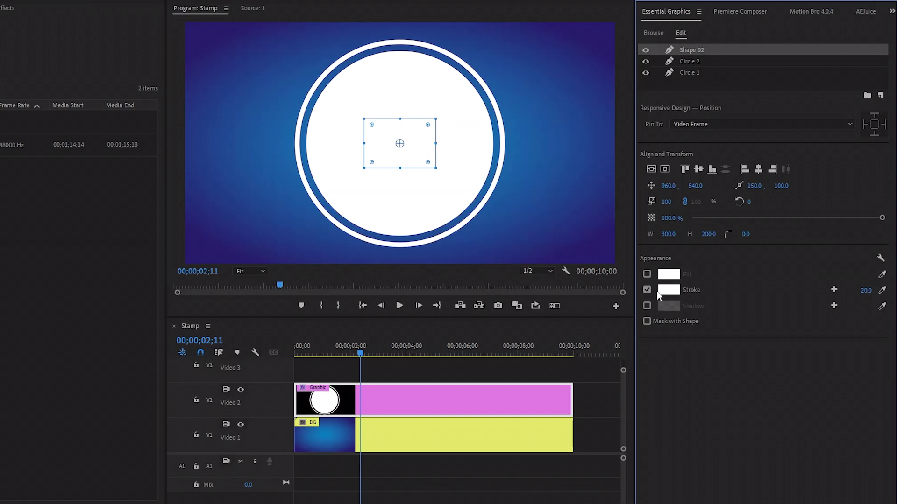
left_click(669, 291)
left_click_drag(457, 322, 427, 321)
type("066")
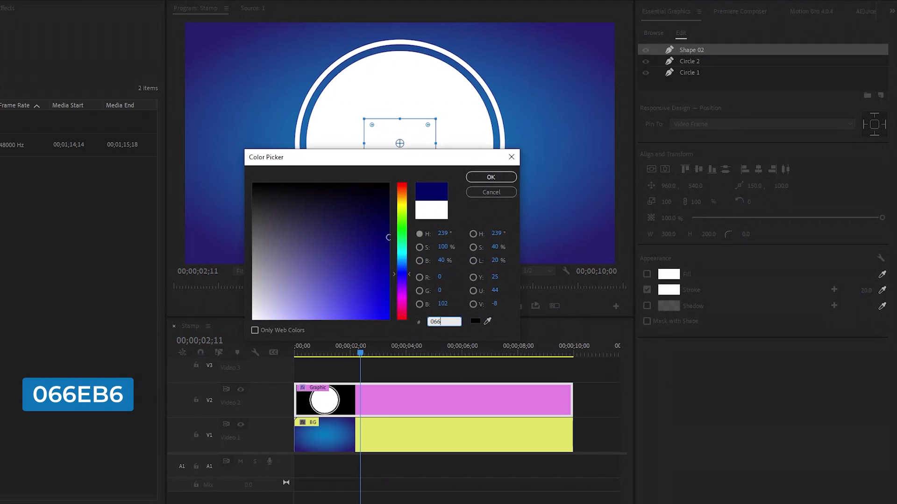
type("eb")
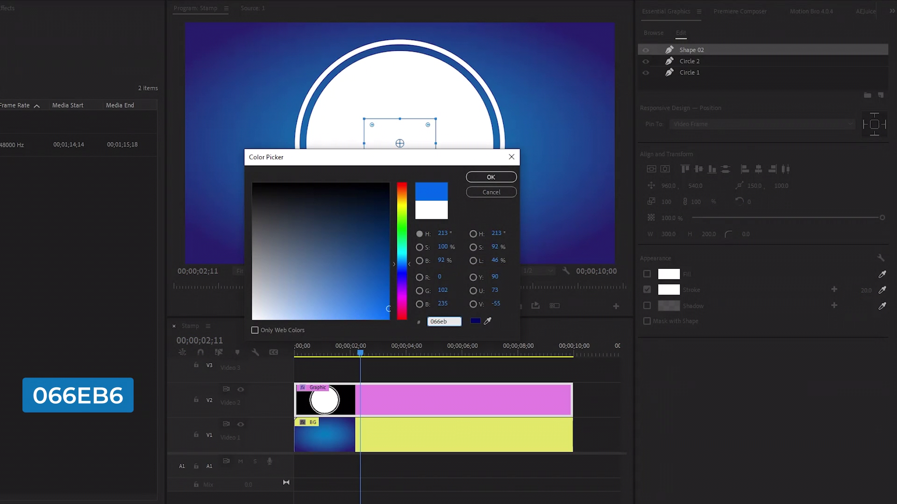
type("6")
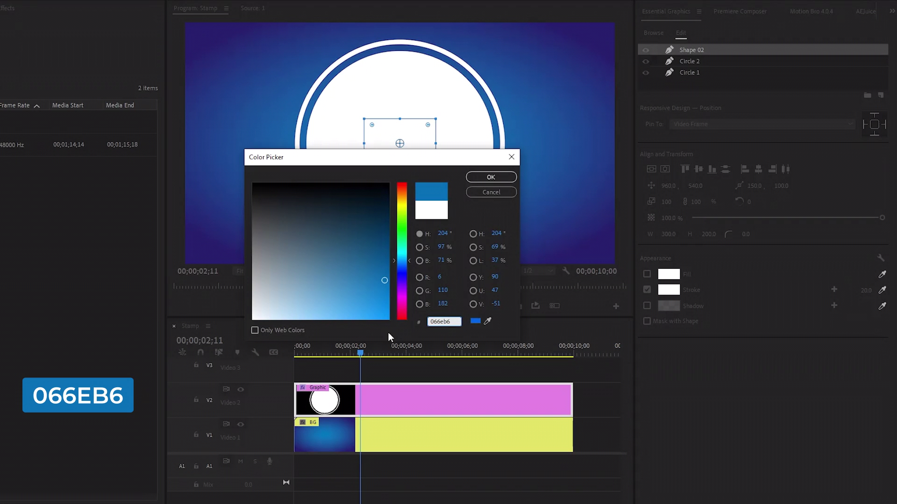
Step: Apply the blue outline colour and widen the rectangle across the frame to 1281
left_click(478, 178)
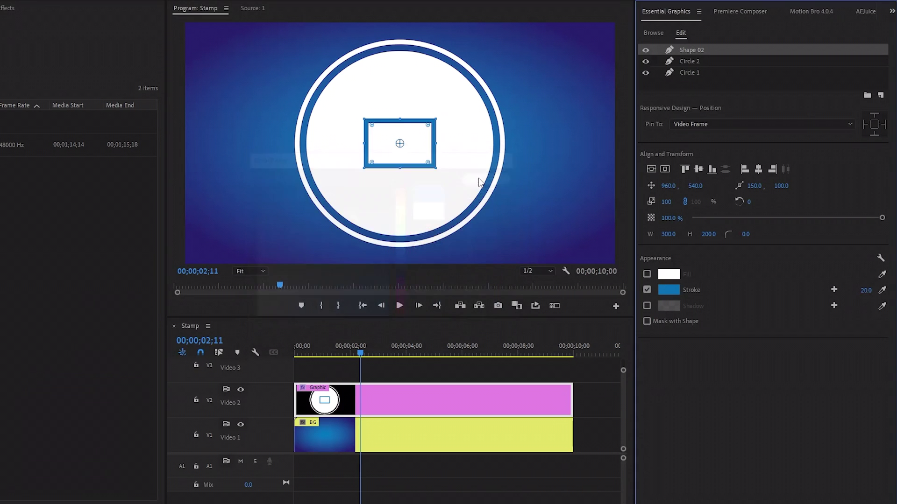
left_click_drag(435, 143, 541, 149)
left_click_drag(367, 146, 254, 142)
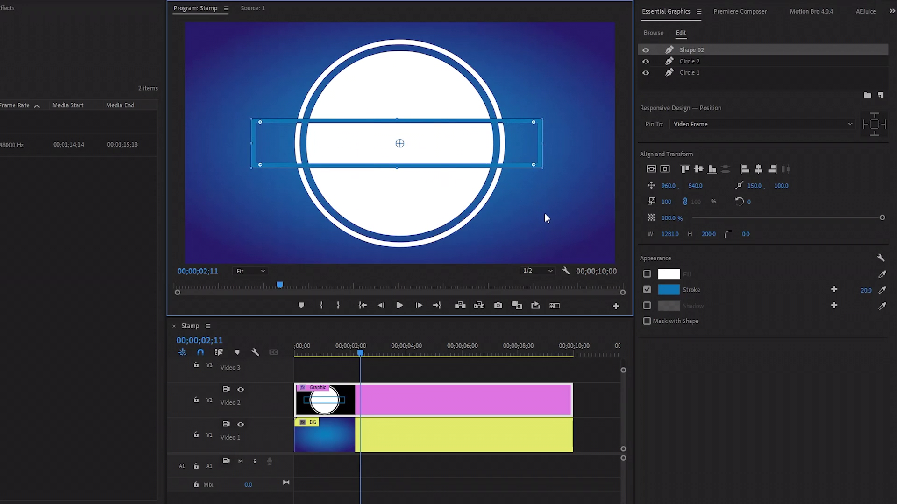
Step: Keep the stroke width at 20 and set the rectangle's scale to 156
left_click(865, 290)
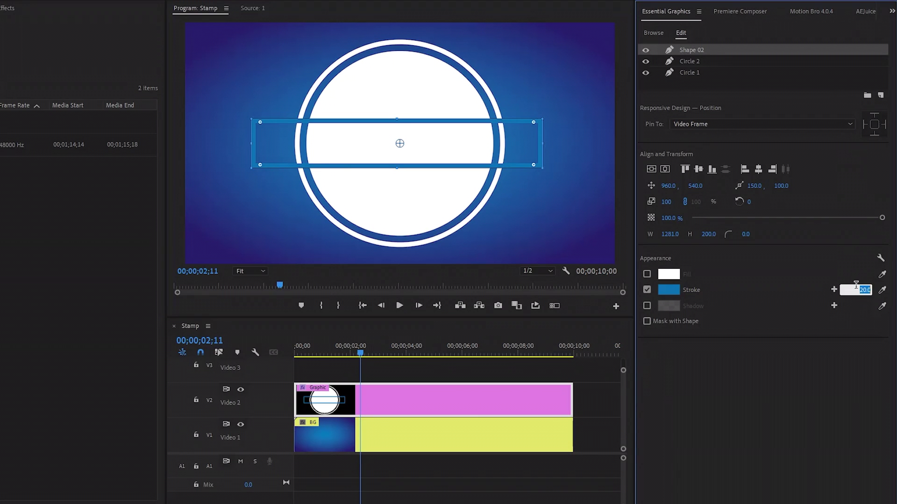
left_click(853, 347)
left_click(668, 202)
type("156")
key("Return")
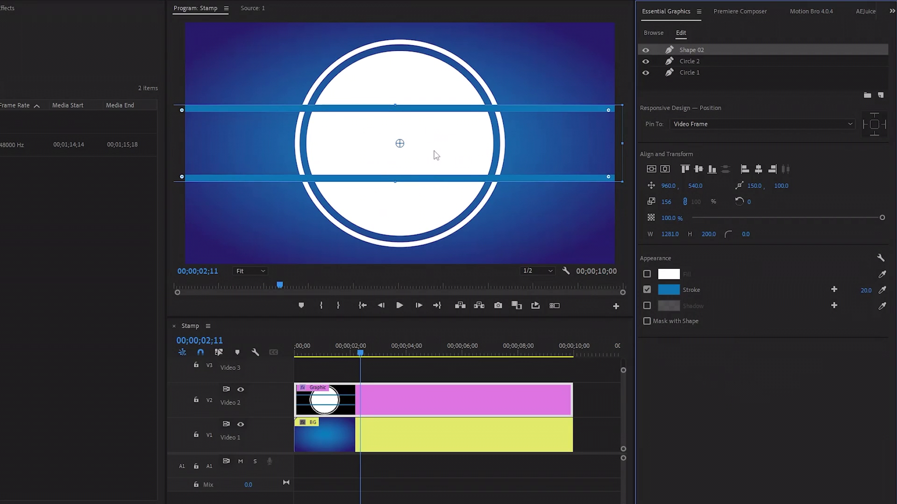
Step: Rename the Shape 02 layer in Essential Graphics to 'Rectangle'
right_click(704, 50)
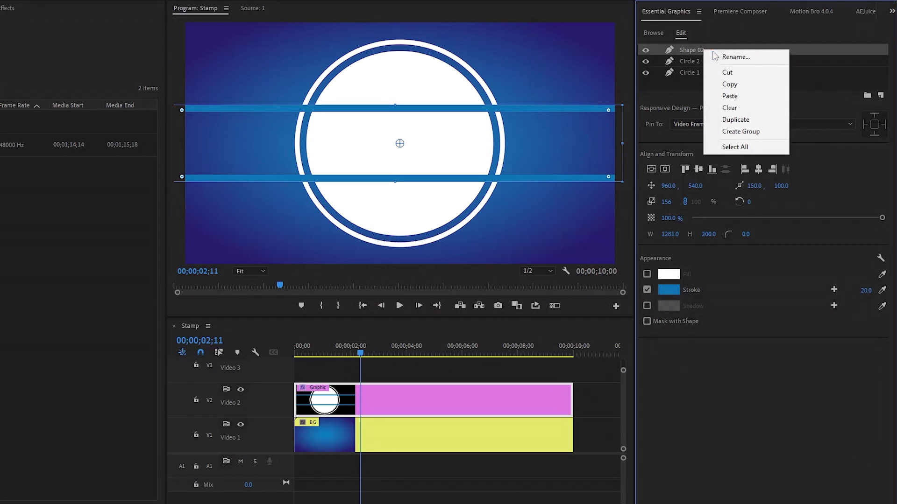
left_click(727, 58)
type("Rec")
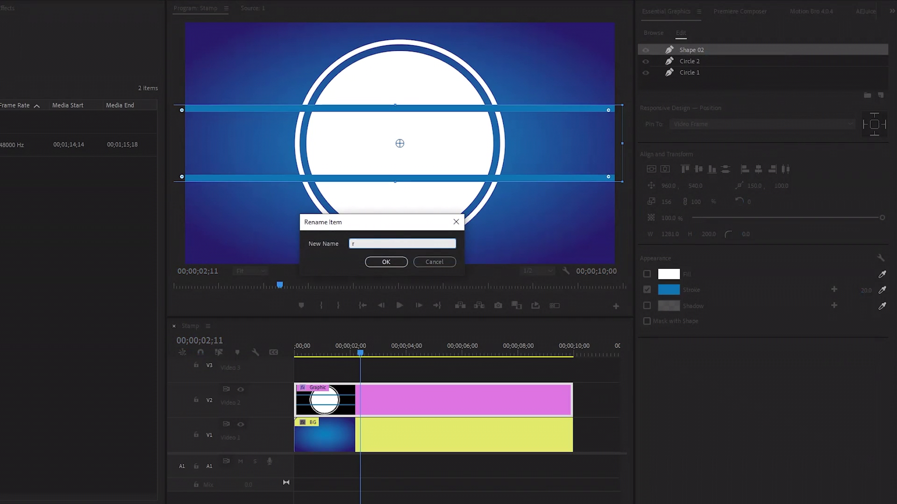
type("tangle")
left_click(398, 263)
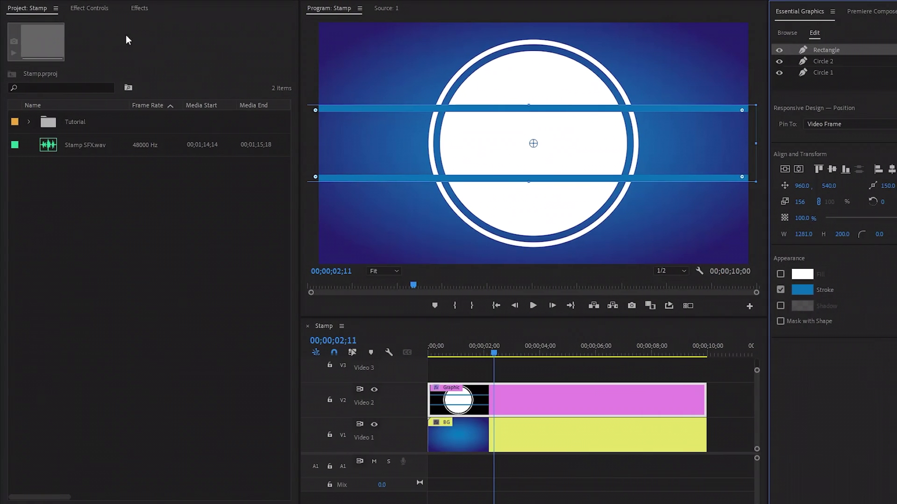
Step: Add an ellipse mask to the Rectangle shape and fit its vertices to the inner circle
left_click(95, 8)
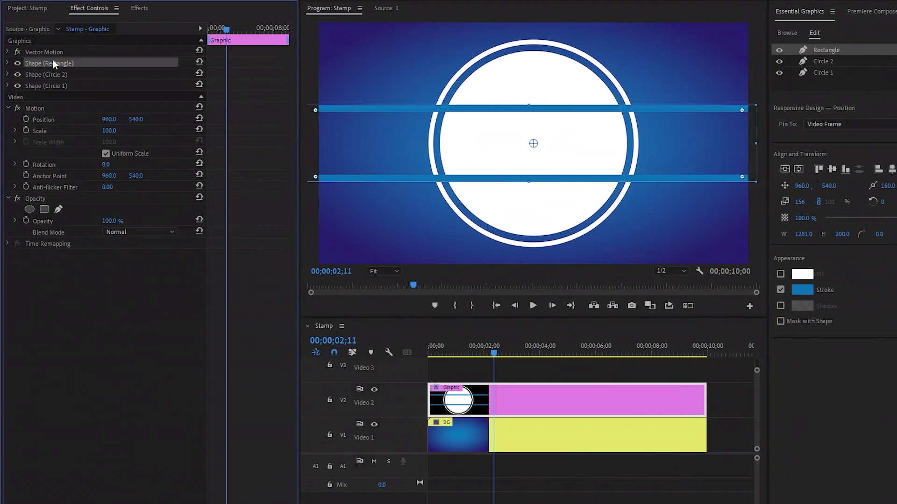
left_click(7, 63)
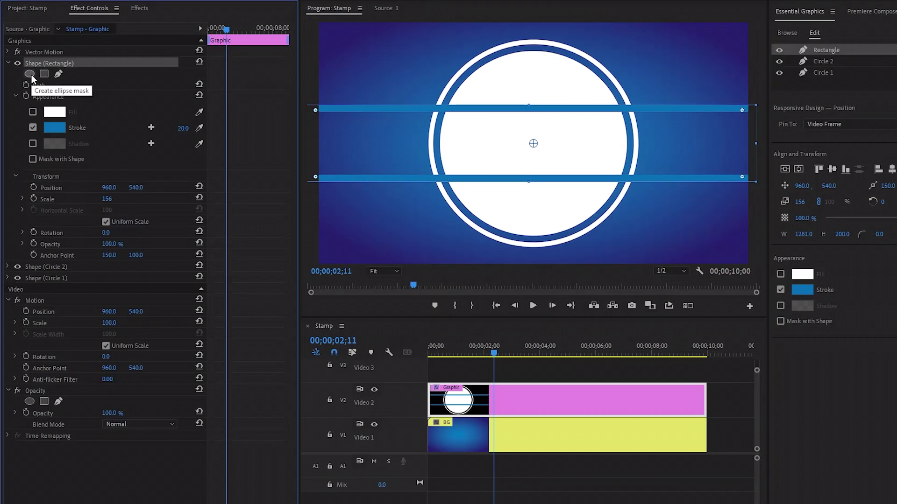
left_click(30, 73)
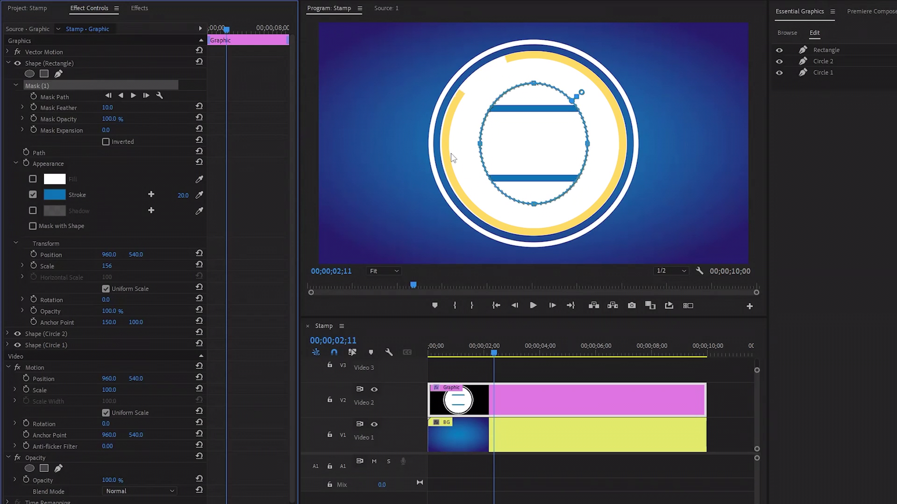
left_click_drag(480, 145, 440, 144)
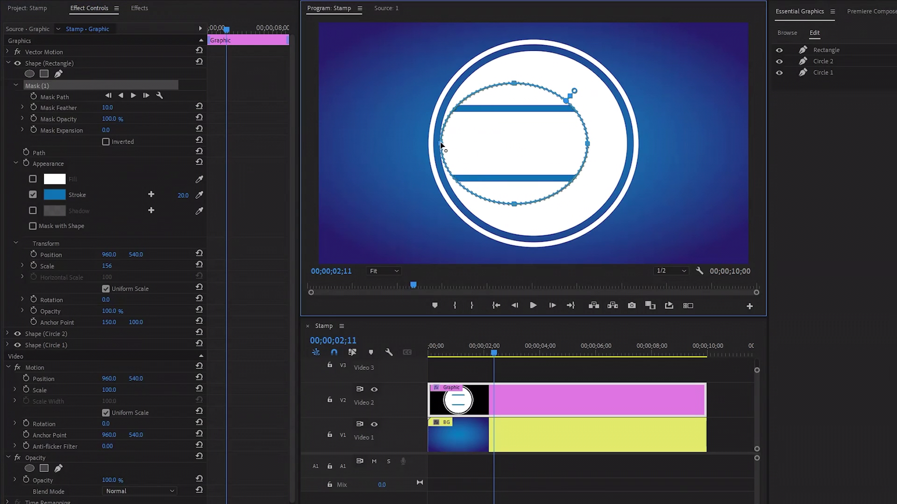
left_click_drag(514, 83, 524, 55)
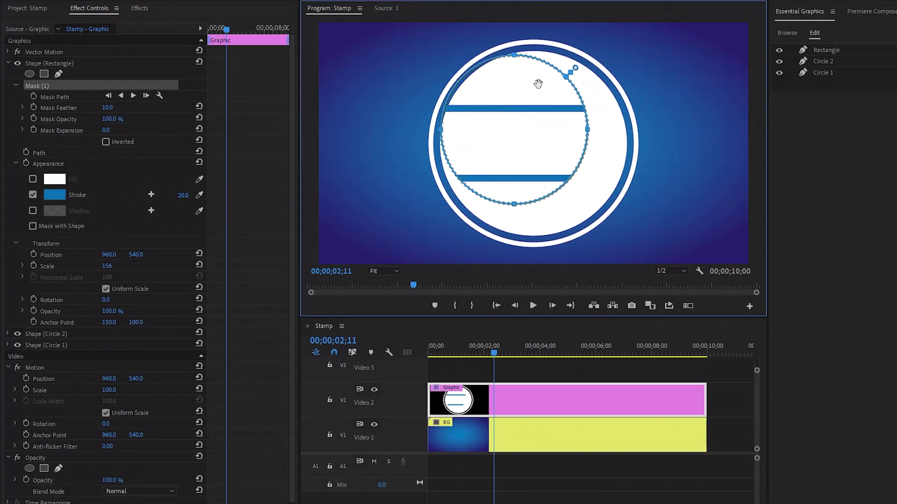
left_click_drag(587, 130, 625, 133)
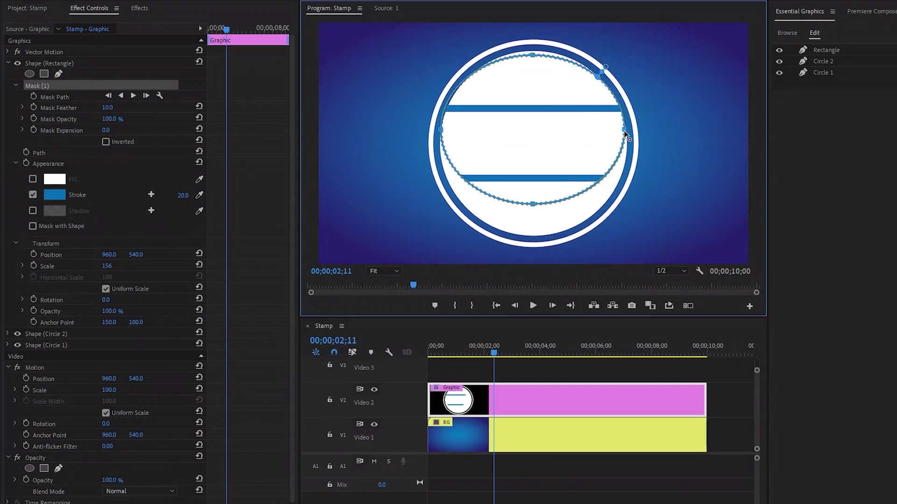
left_click_drag(534, 206, 536, 238)
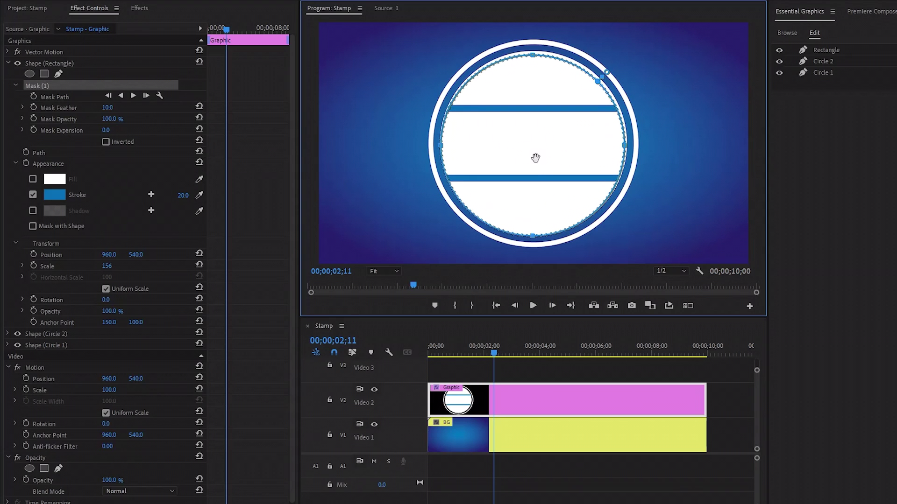
left_click_drag(532, 56, 534, 52)
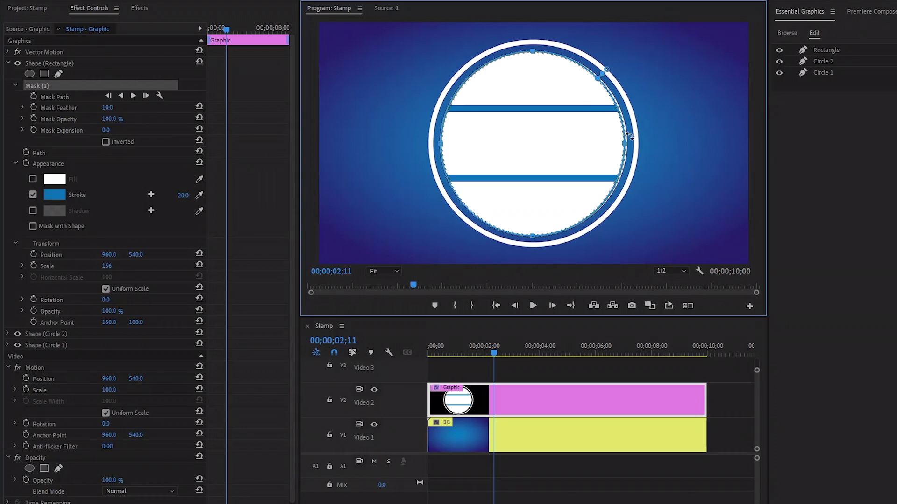
left_click_drag(625, 143, 628, 146)
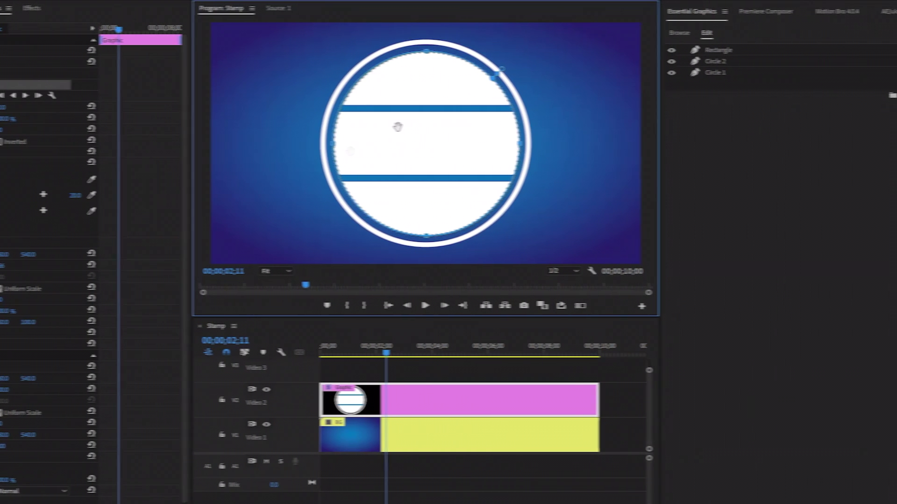
Step: Add a new text layer, centre-aligned and centred horizontally and vertically in the frame
left_click(668, 99)
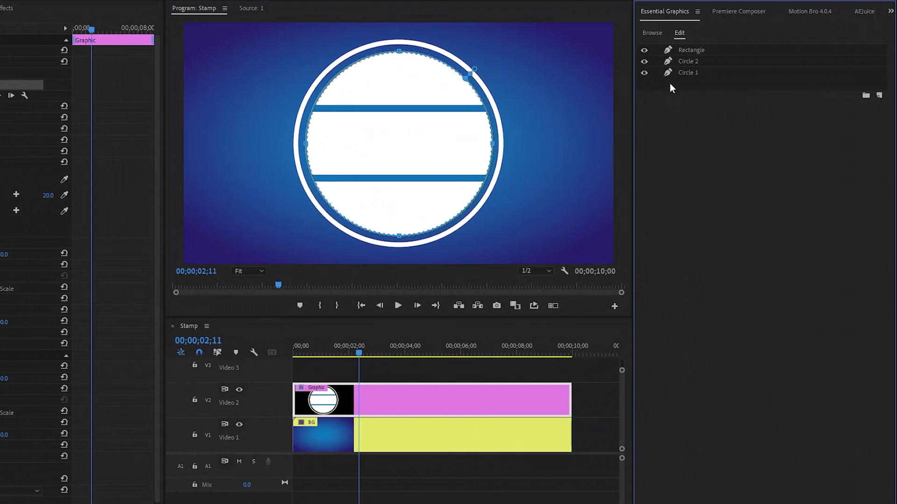
left_click(879, 96)
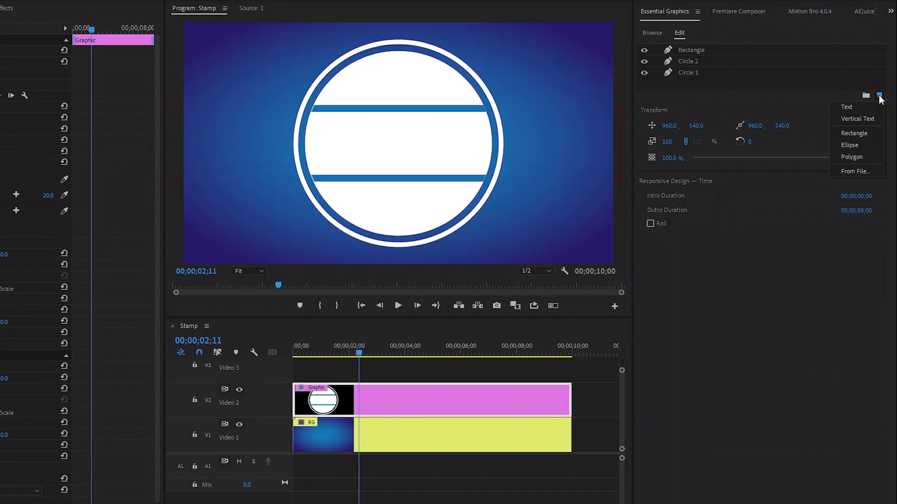
left_click(840, 111)
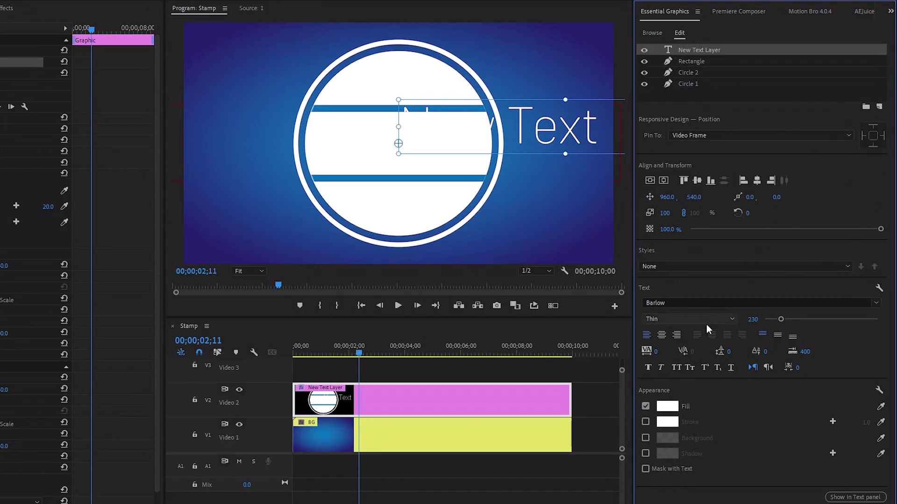
left_click(664, 338)
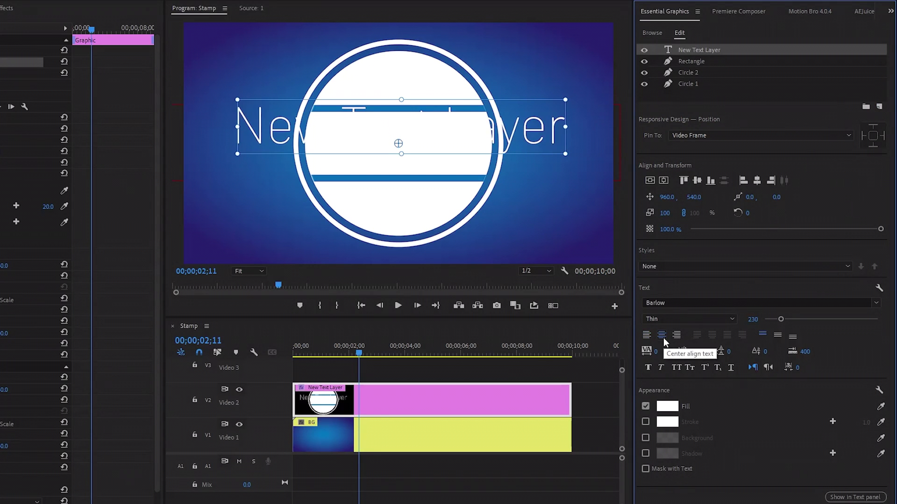
left_click(664, 182)
left_click(652, 182)
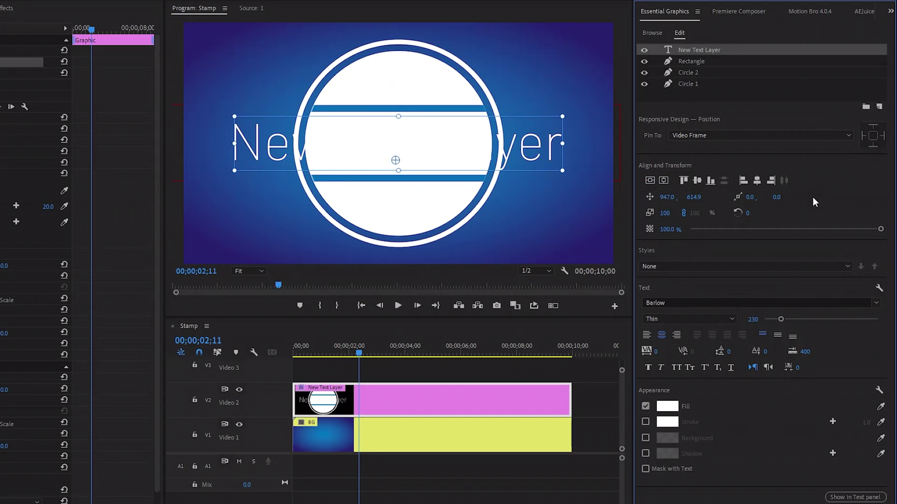
Step: Set the text fill colour to blue 066eb6
left_click(667, 406)
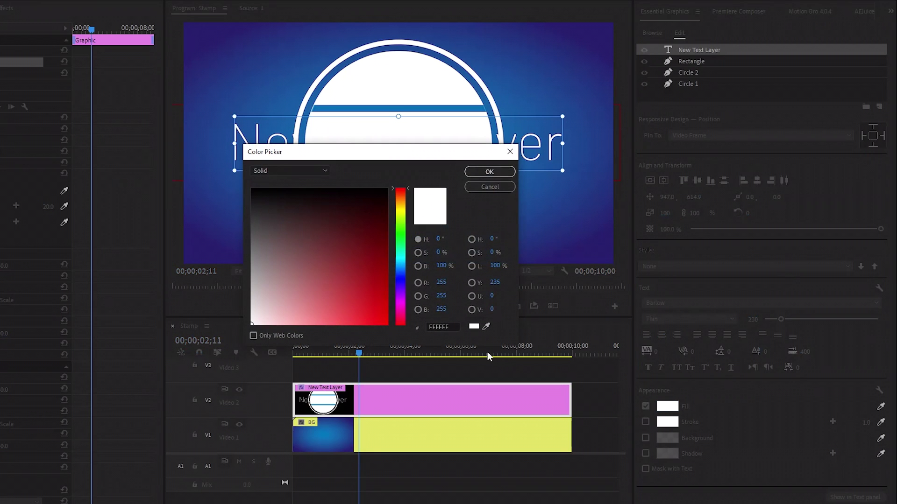
left_click(454, 327)
type("06")
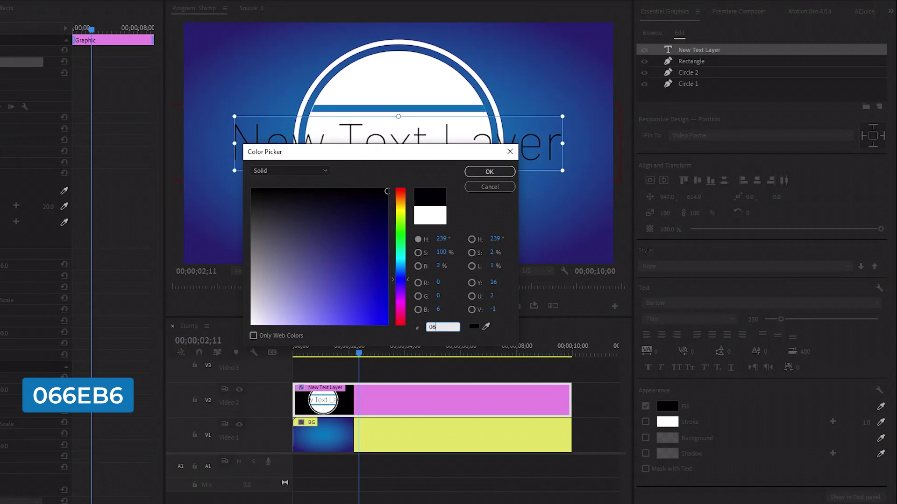
type("6eb6")
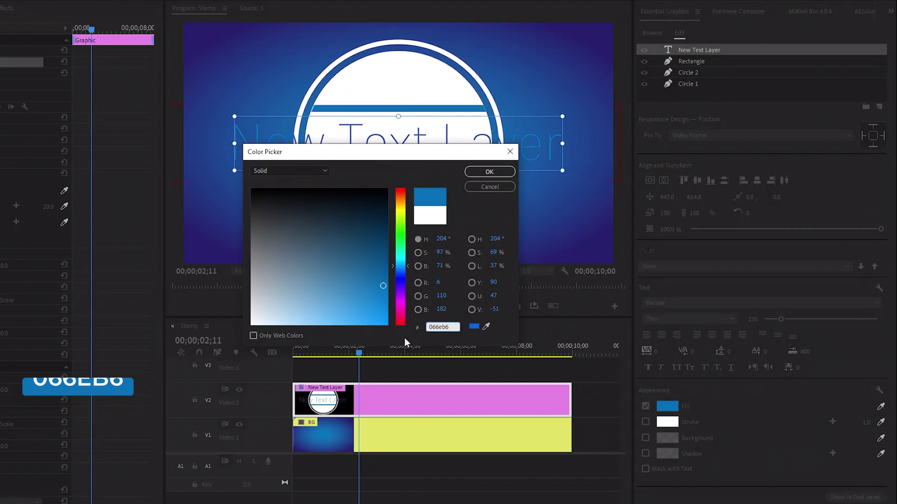
left_click(486, 174)
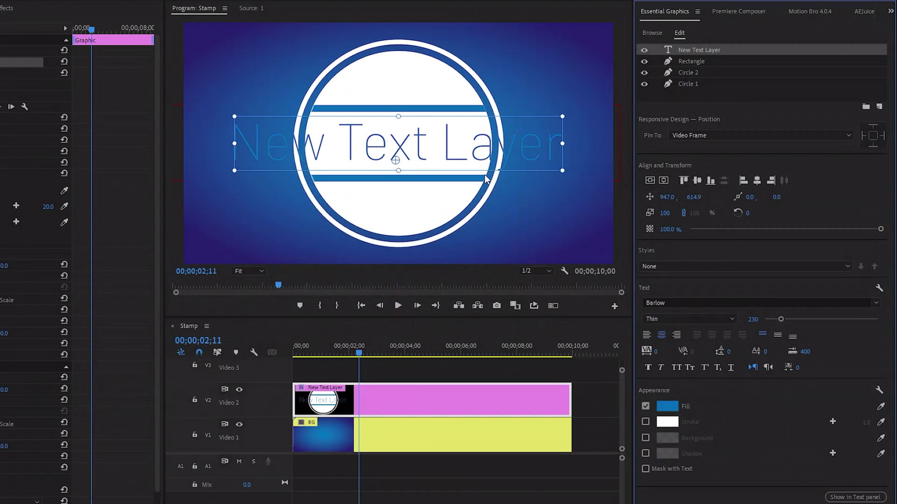
Step: Change the title font to Bungee
left_click(680, 301)
type("bung")
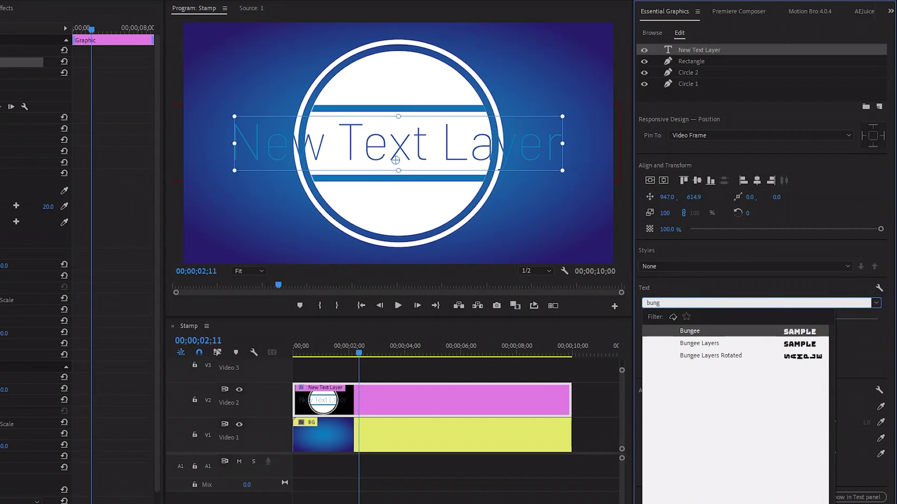
key("Return")
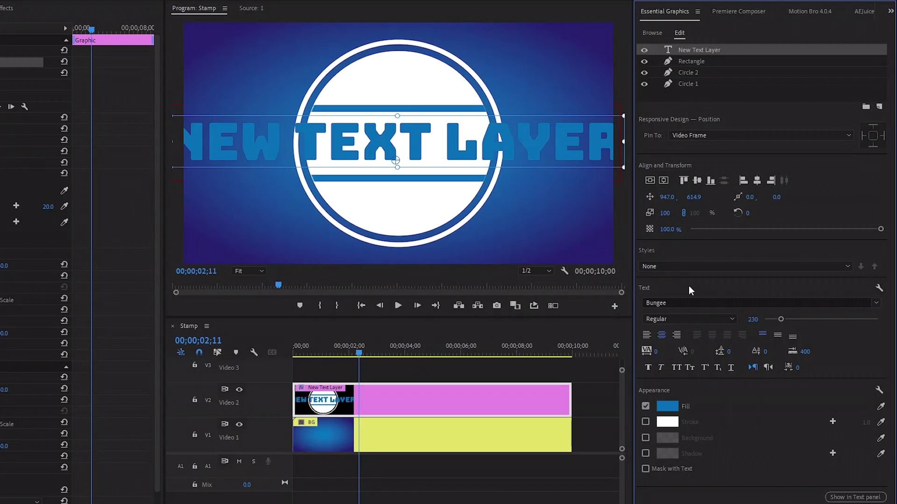
Step: Replace the title text with STAMP and centre it horizontally and vertically
double_click(460, 155)
type("stam")
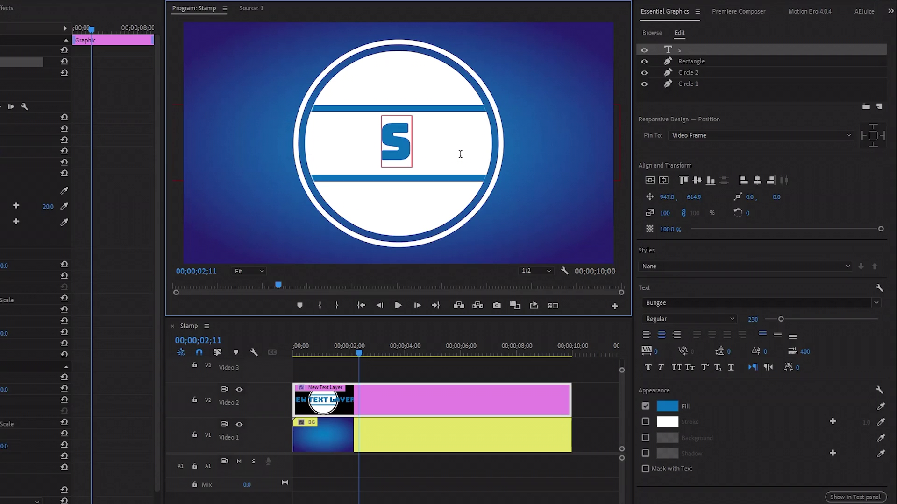
type("p")
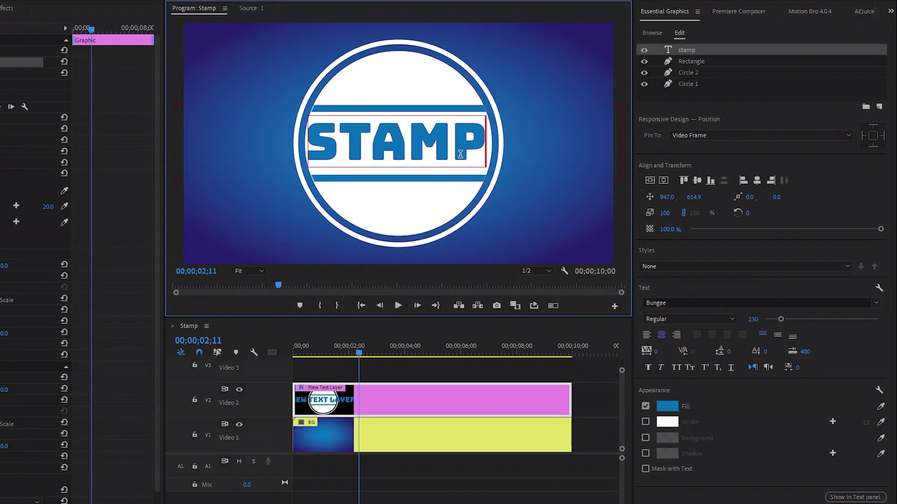
key("Escape")
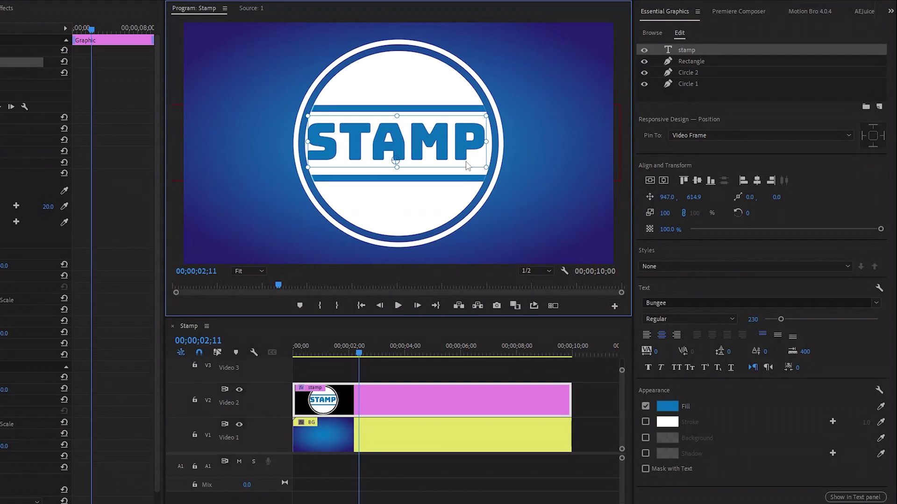
left_click(665, 181)
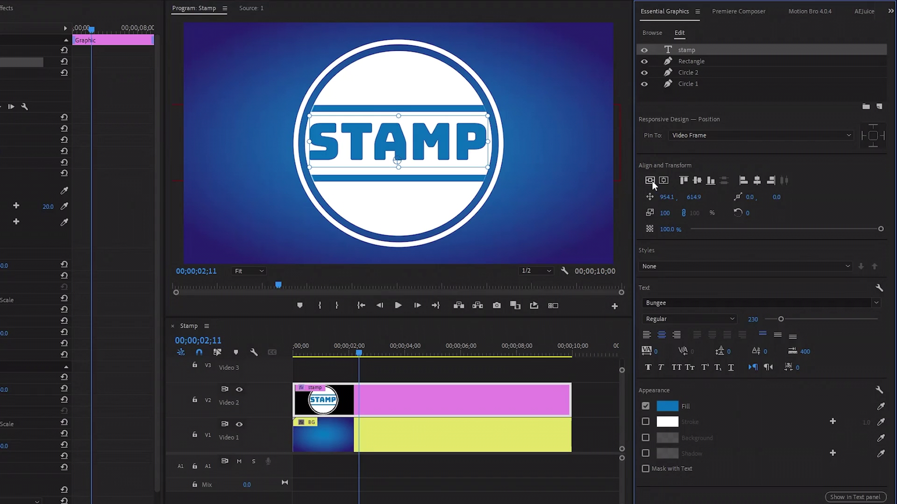
left_click(652, 181)
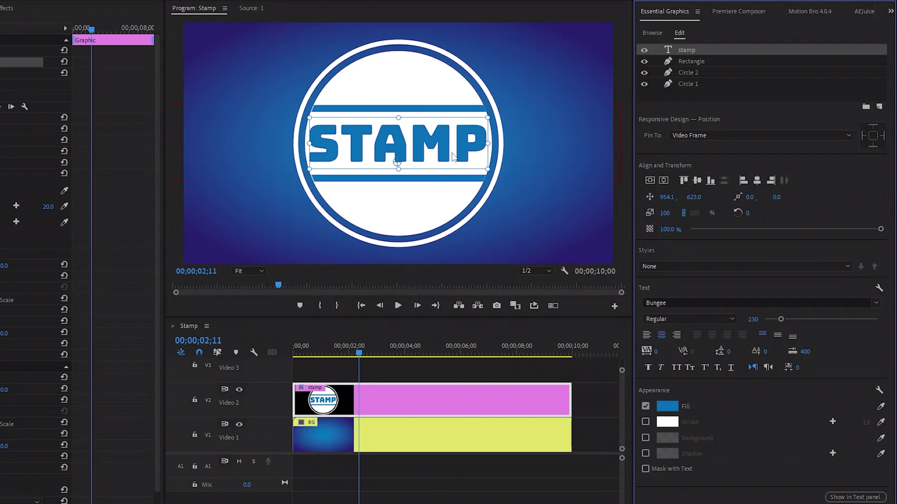
left_click(722, 96)
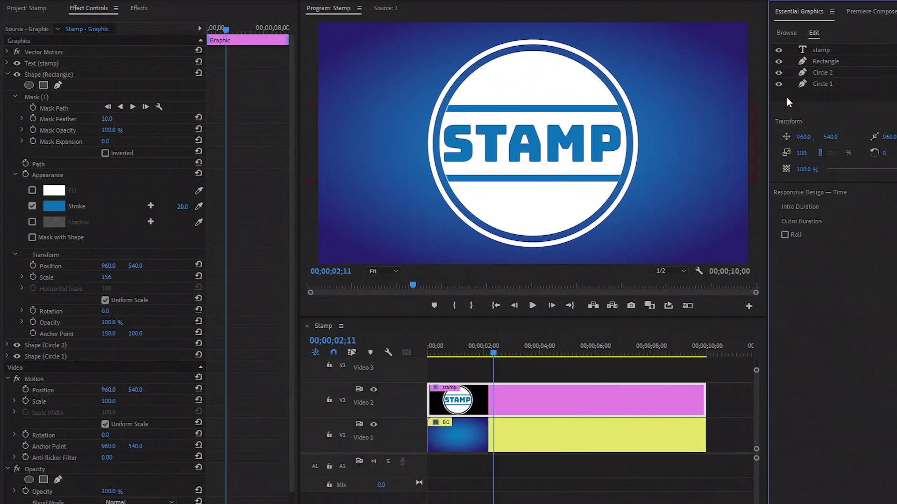
Step: Apply the Roughen Edges effect to the stamp graphic clip
left_click(139, 9)
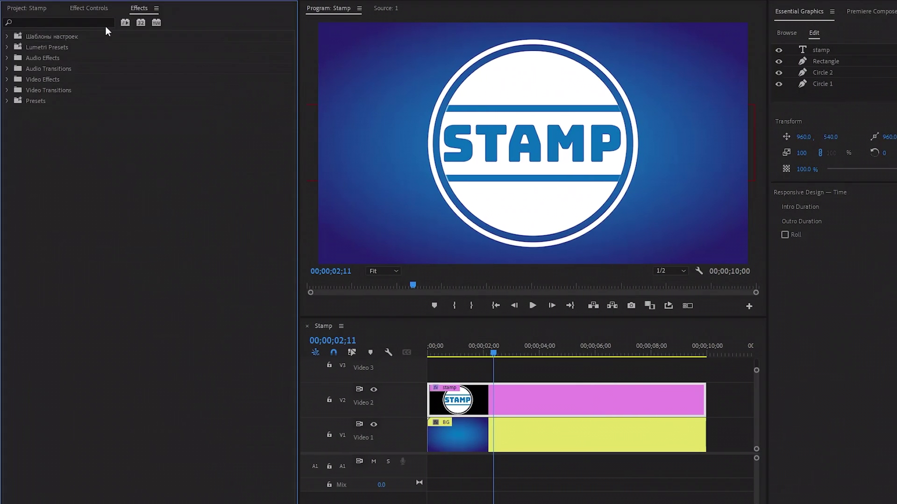
left_click(89, 22)
type("roughe")
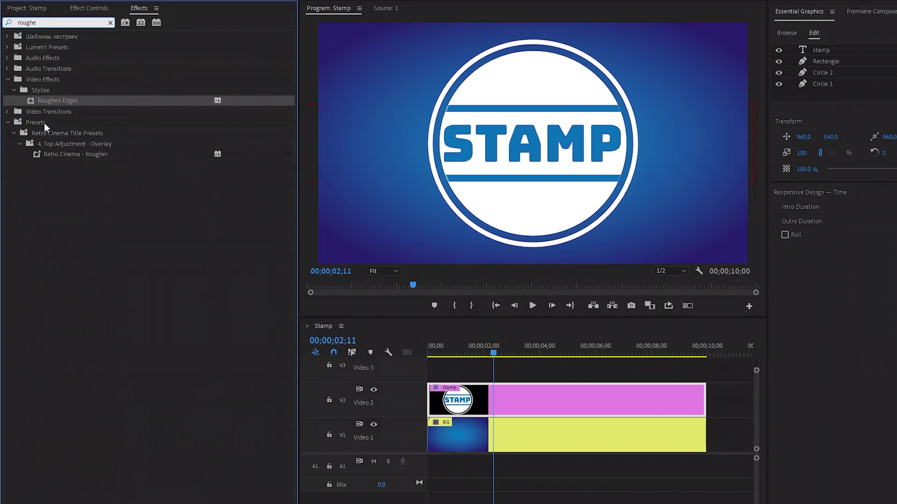
left_click_drag(53, 103, 530, 394)
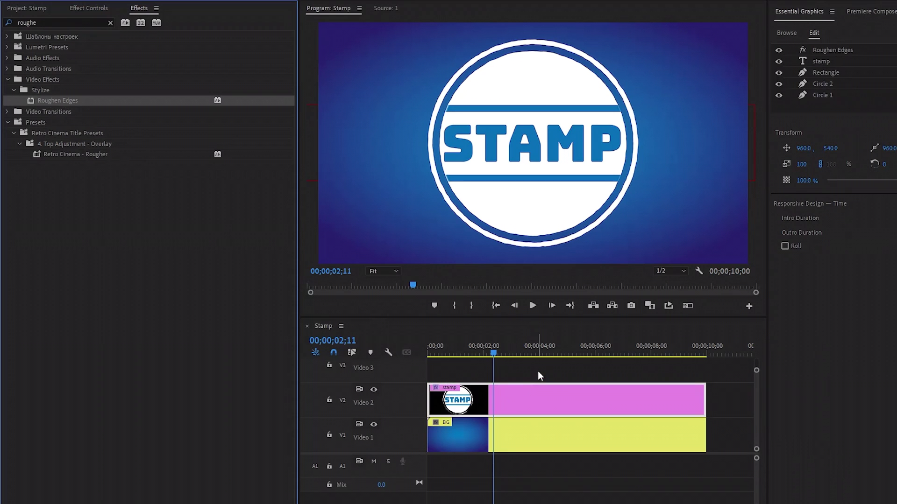
left_click(99, 11)
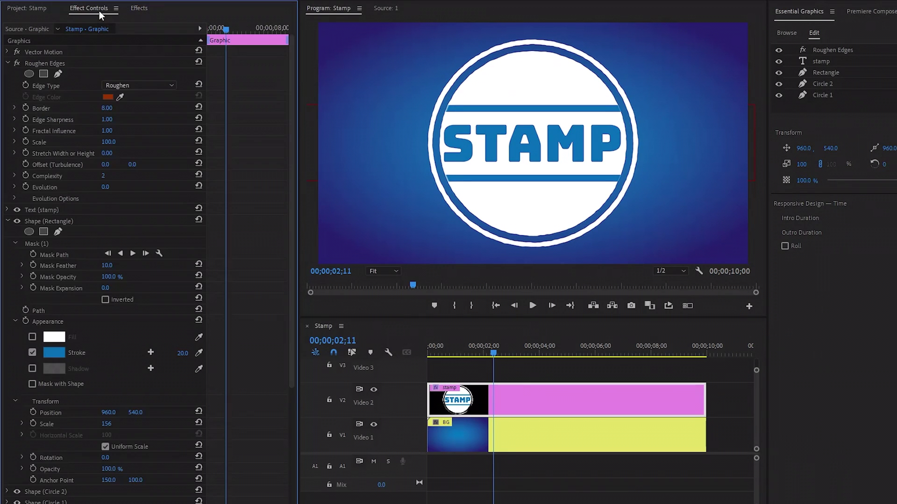
left_click(77, 63)
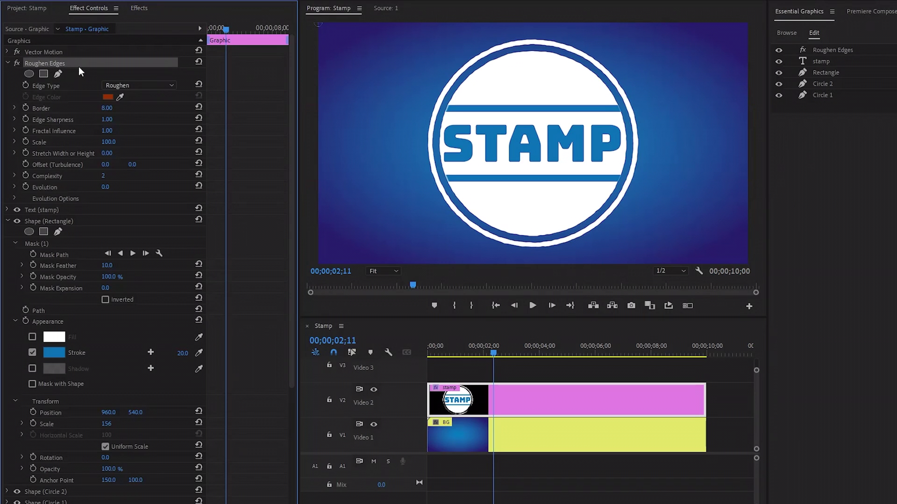
Step: Set Roughen Edges to Rusty edge type, Border 20 and Edge Sharpness 7
left_click(136, 86)
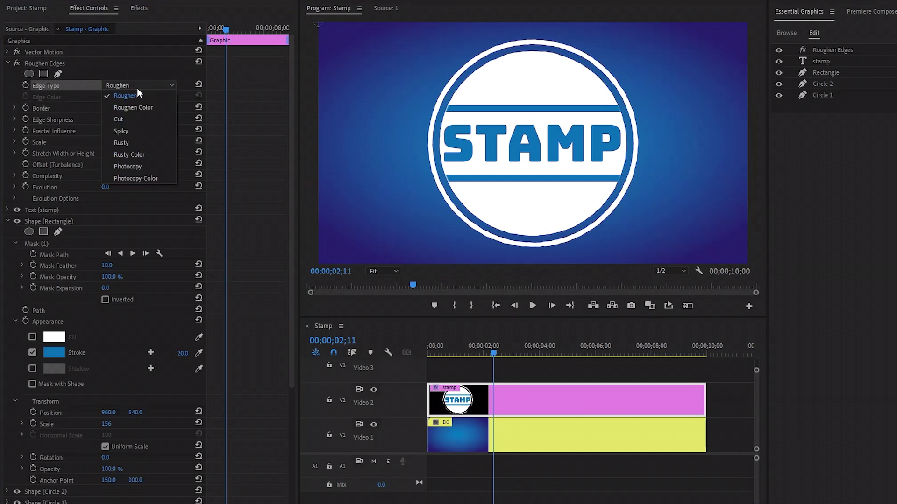
left_click(144, 142)
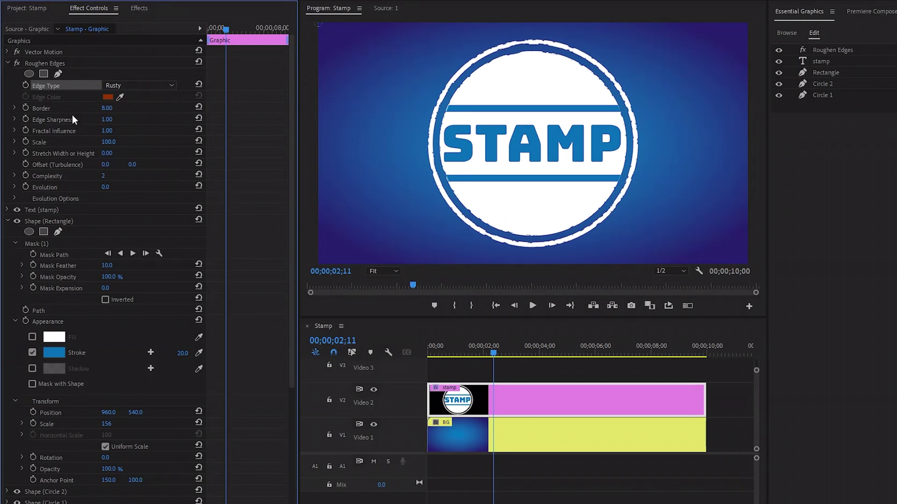
left_click(43, 109)
left_click(107, 108)
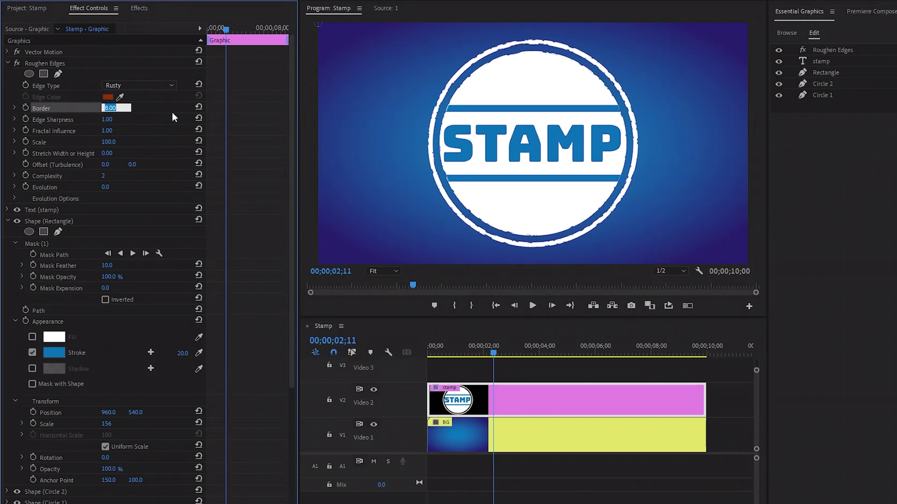
type("20")
key("Return")
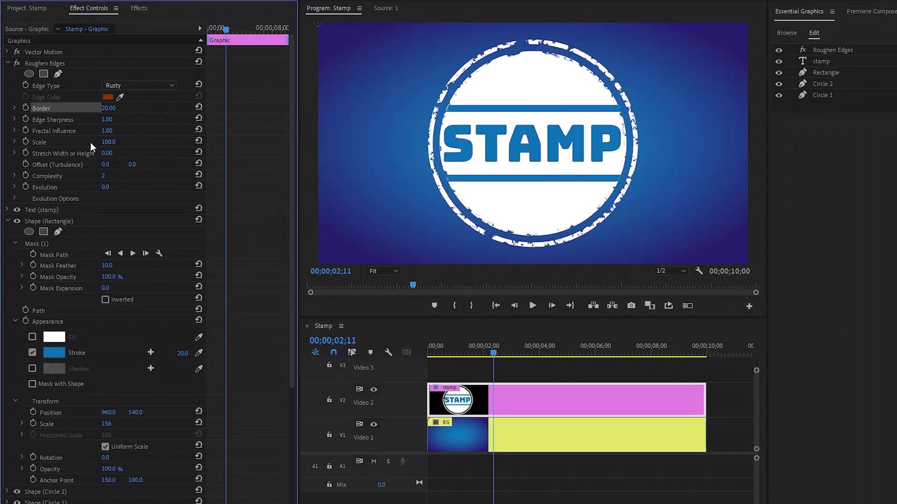
left_click(91, 121)
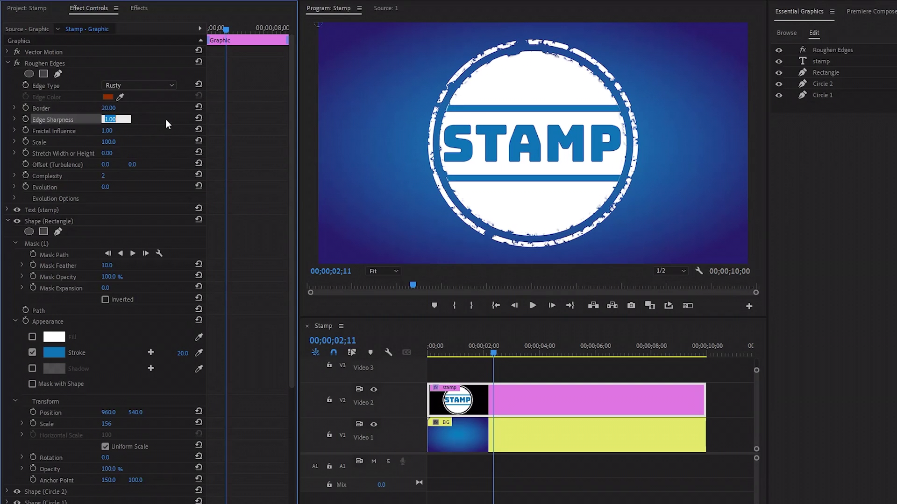
type("7")
key("Return")
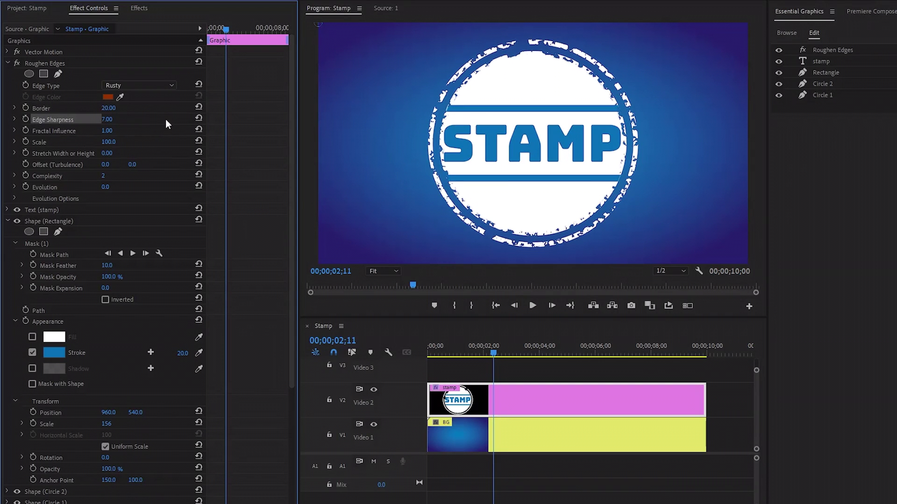
left_click(166, 119)
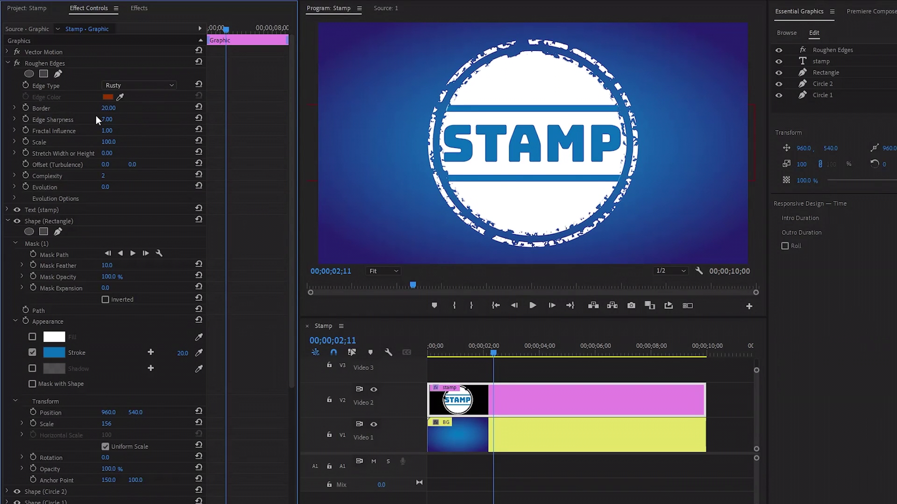
left_click(7, 64)
left_click(9, 85)
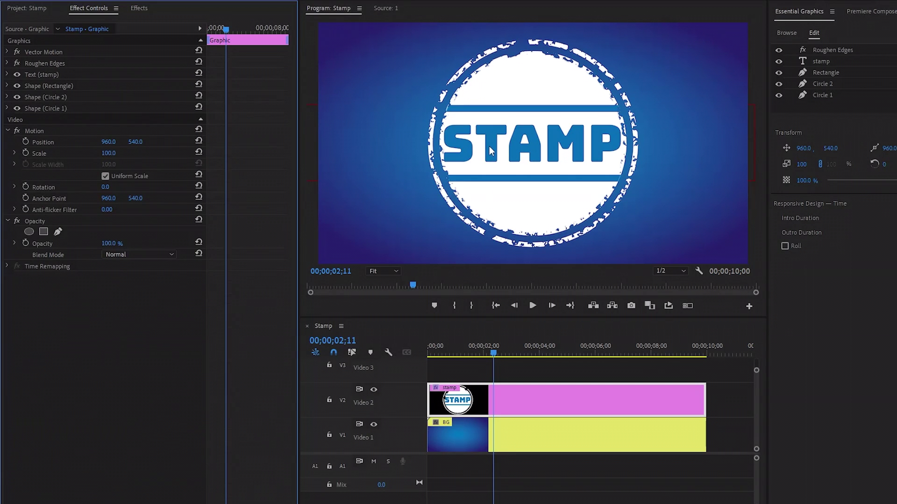
Step: Return to frame 00;00 and enable Scale animation with a keyframe at 100
left_click_drag(493, 352, 471, 354)
key("space")
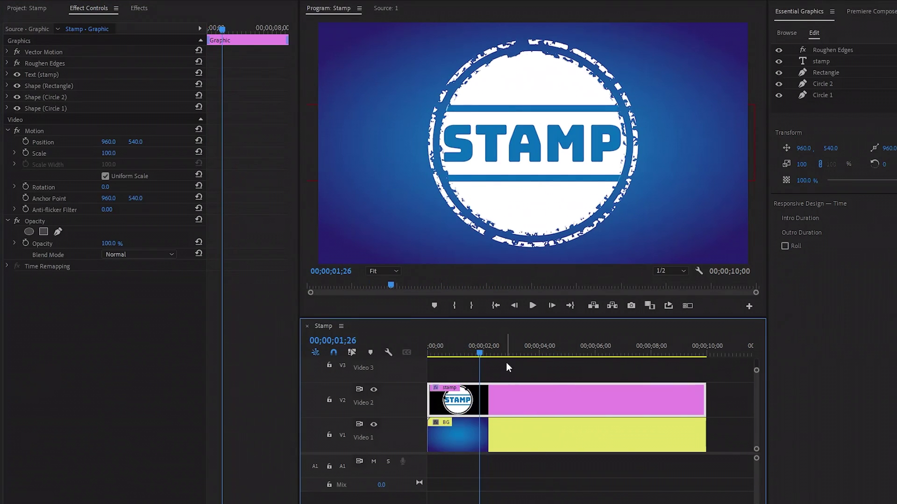
left_click_drag(483, 351, 408, 349)
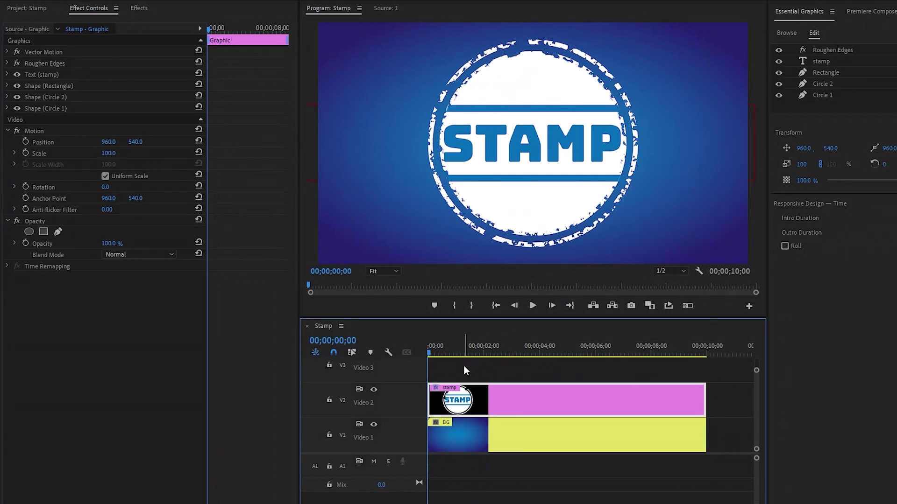
left_click_drag(280, 479, 260, 480)
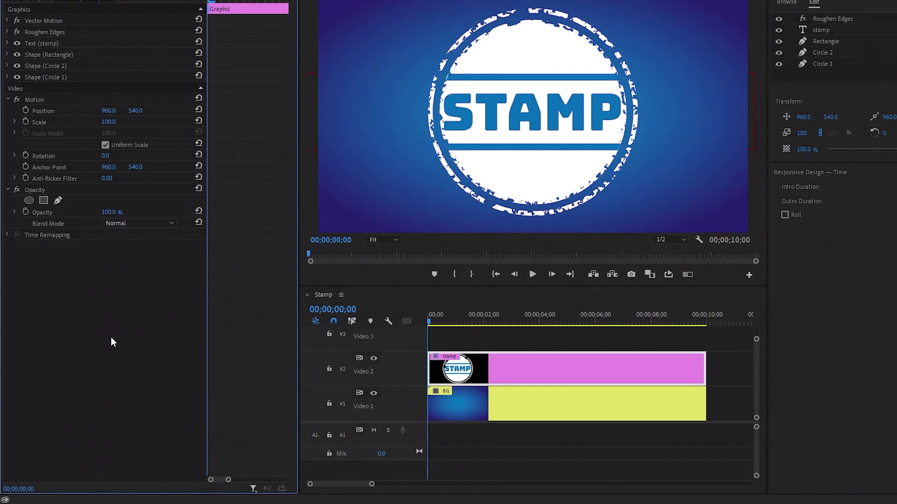
left_click(24, 123)
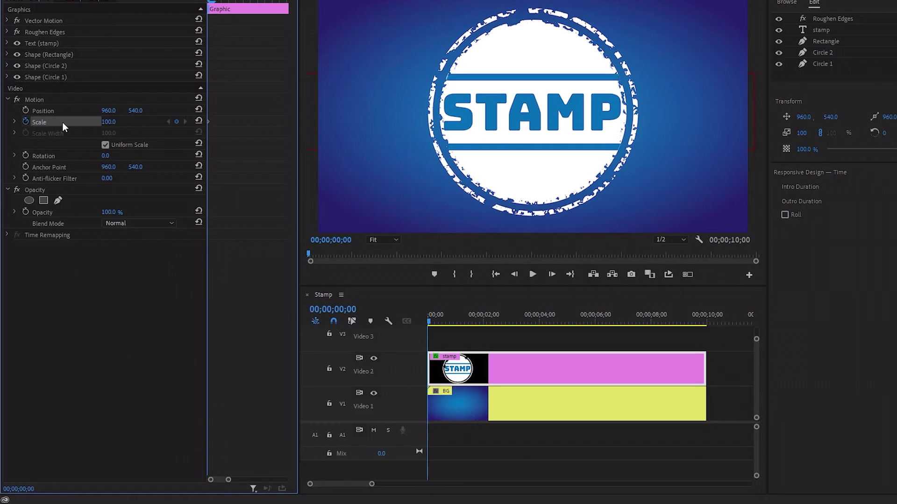
Step: Keyframe Scale at 1111 on frame 0 and 50 on frame 5
left_click(109, 122)
type("1111")
key("Return")
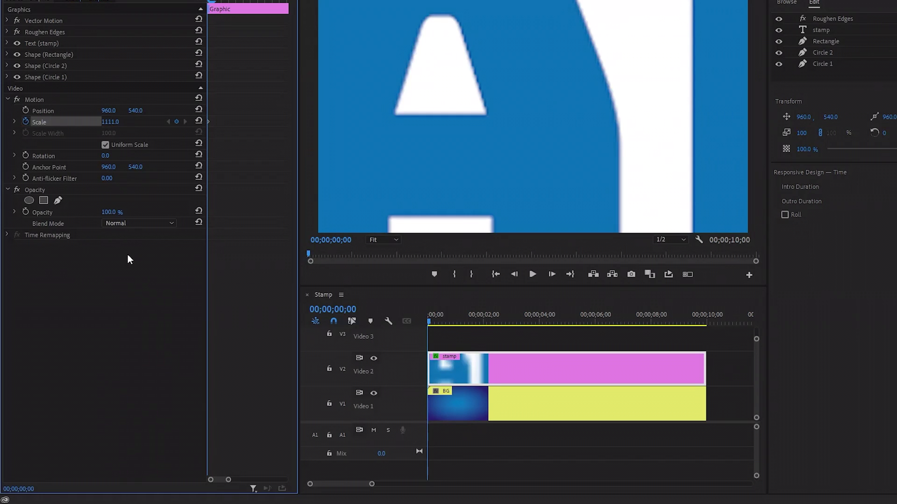
key("Right")
key("Right")
key("Right")
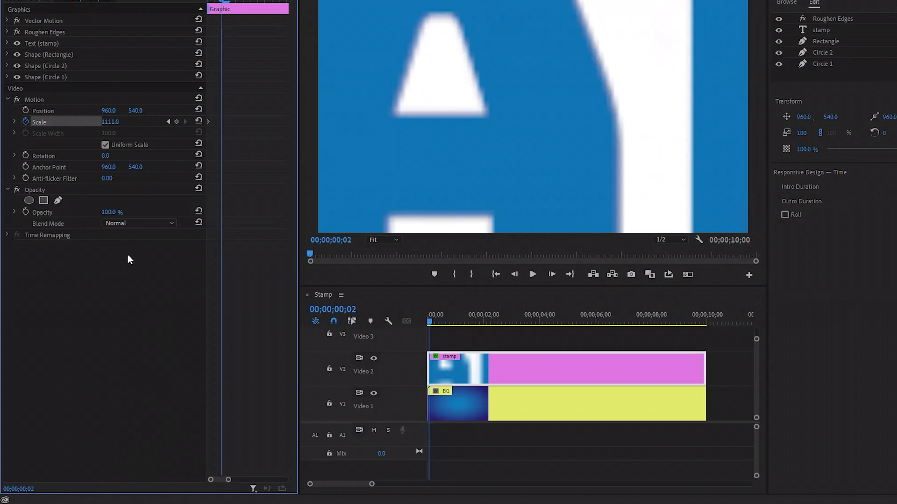
key("Right")
key("Right")
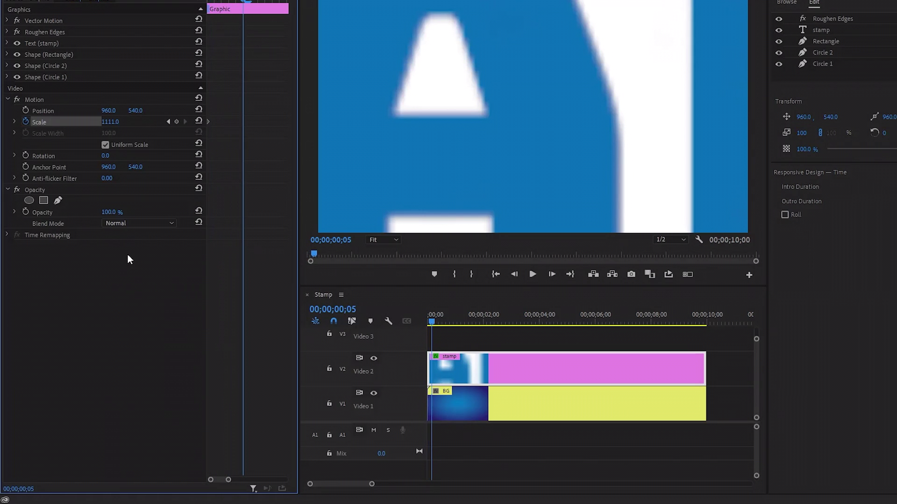
left_click(116, 121)
type("50")
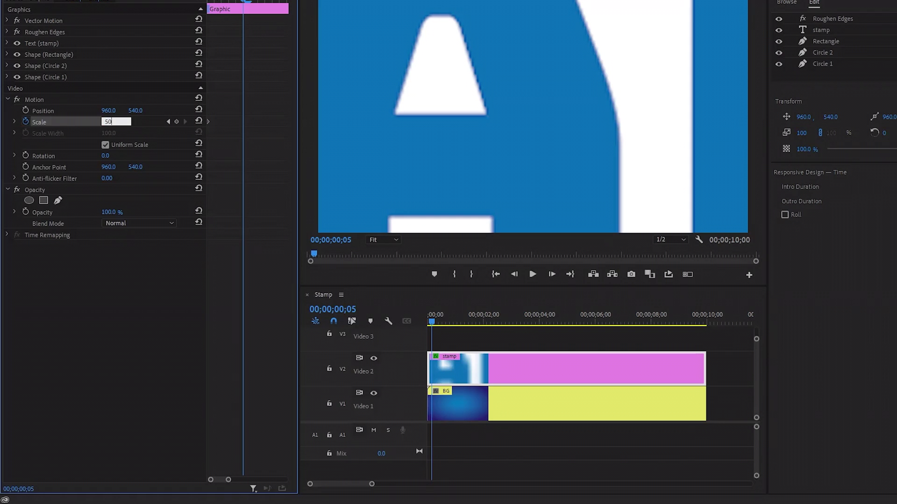
key("Return")
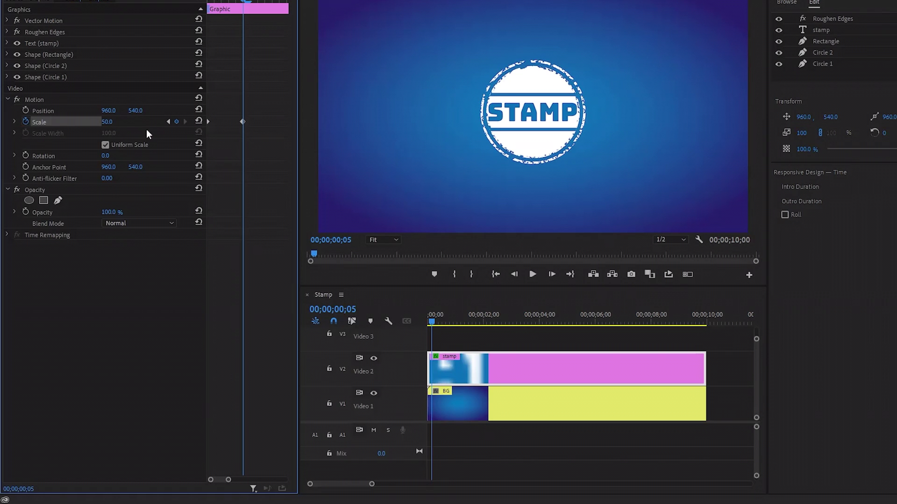
Step: Give the frame-5 Scale keyframe Bezier interpolation and preview the shrinking stamp
right_click(242, 121)
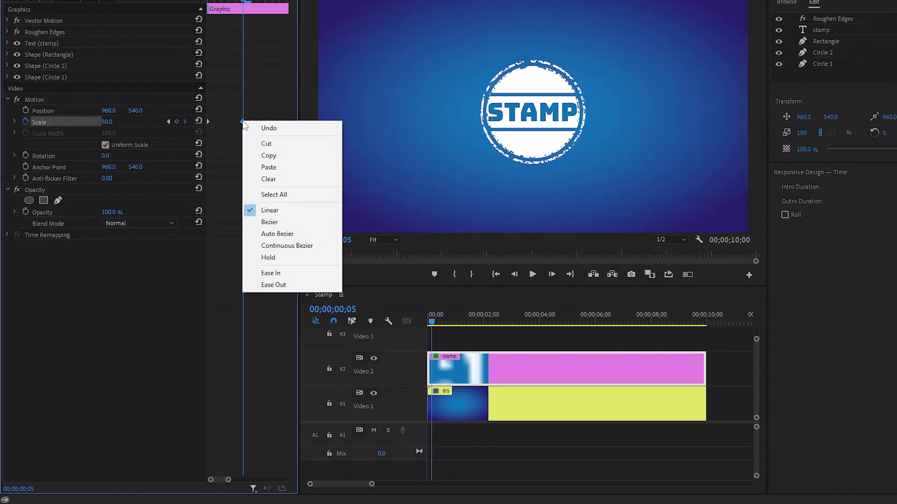
left_click(293, 225)
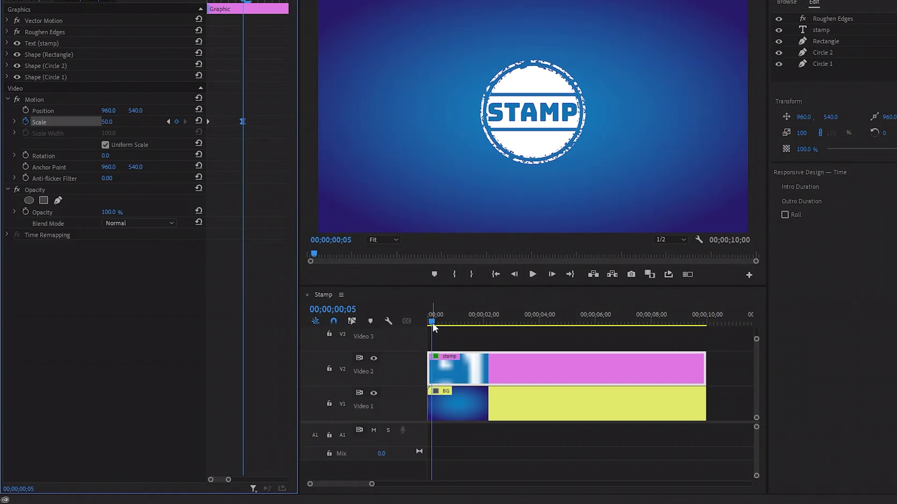
left_click_drag(433, 323, 423, 321)
left_click(493, 342)
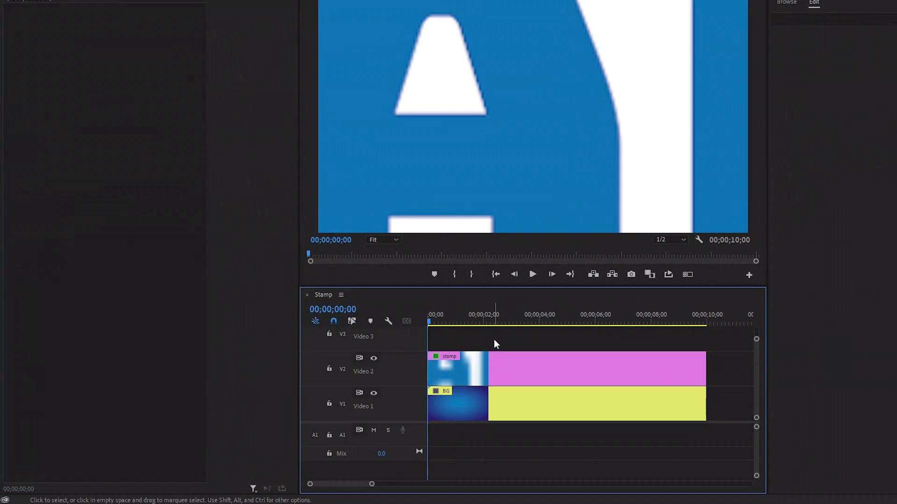
left_click_drag(424, 321, 447, 322)
key("Home")
key("space")
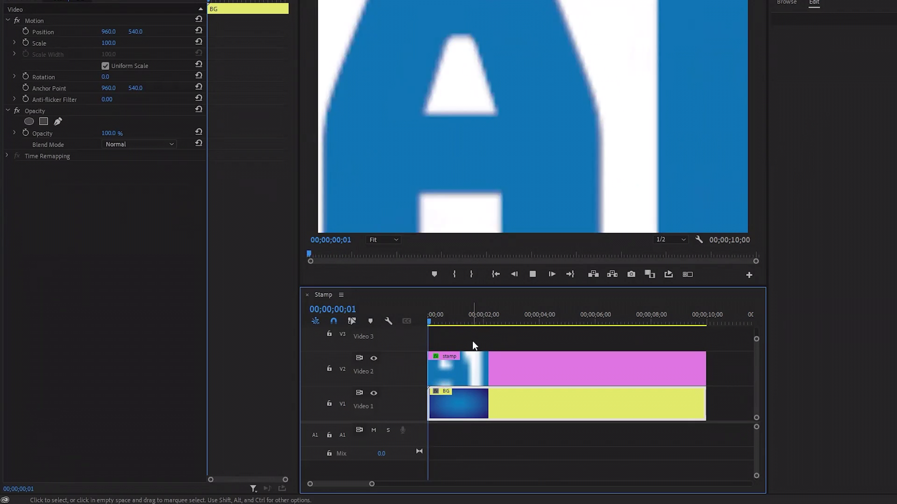
left_click(473, 345)
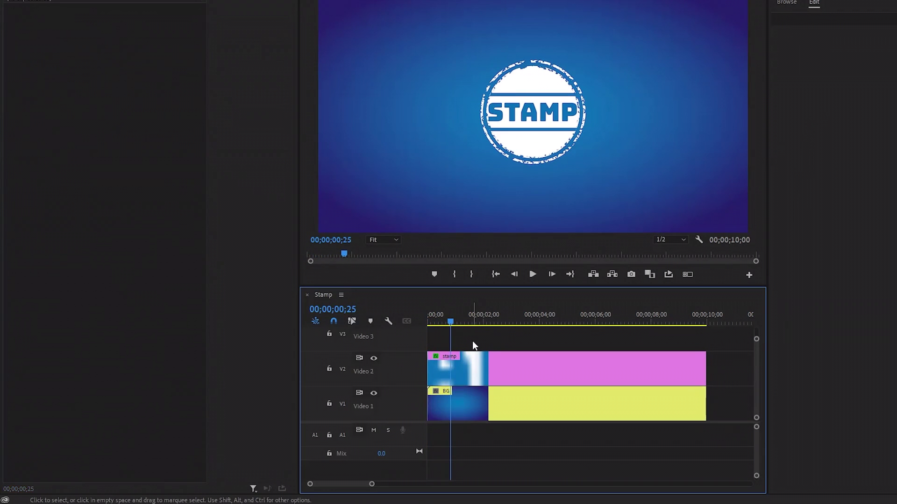
left_click(516, 366)
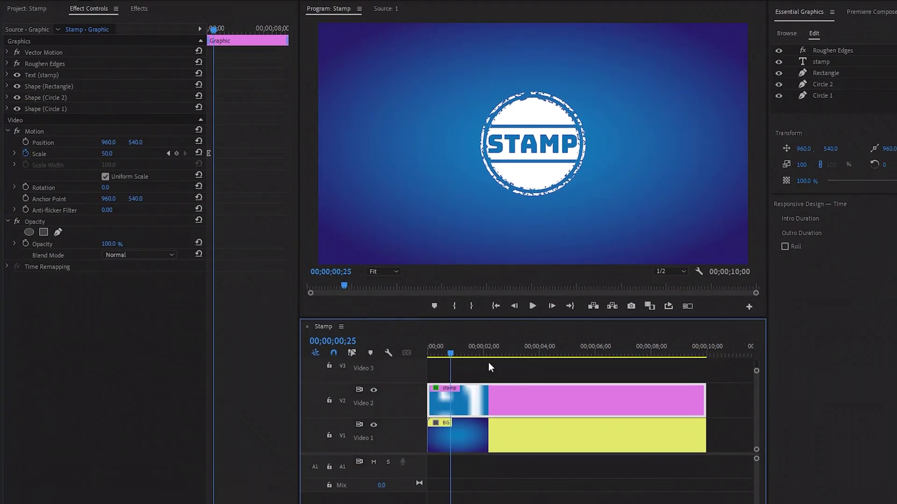
Step: Set the stamp's Rotation to -24 at the first frame
left_click(213, 29)
left_click_drag(212, 28, 181, 27)
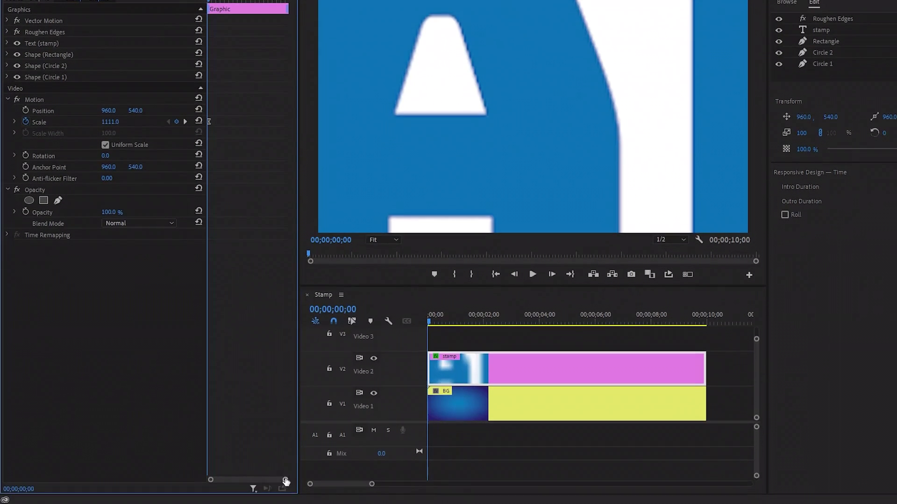
left_click_drag(268, 476, 257, 473)
left_click(47, 155)
left_click(107, 156)
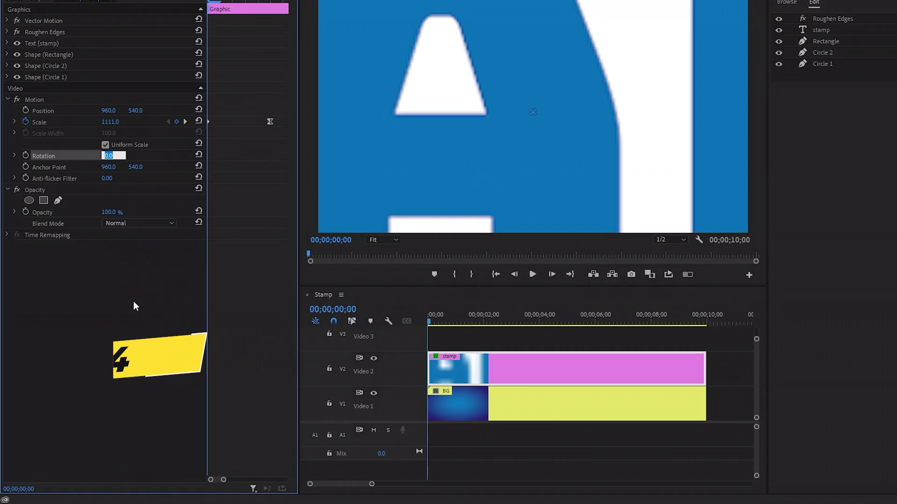
type("-24")
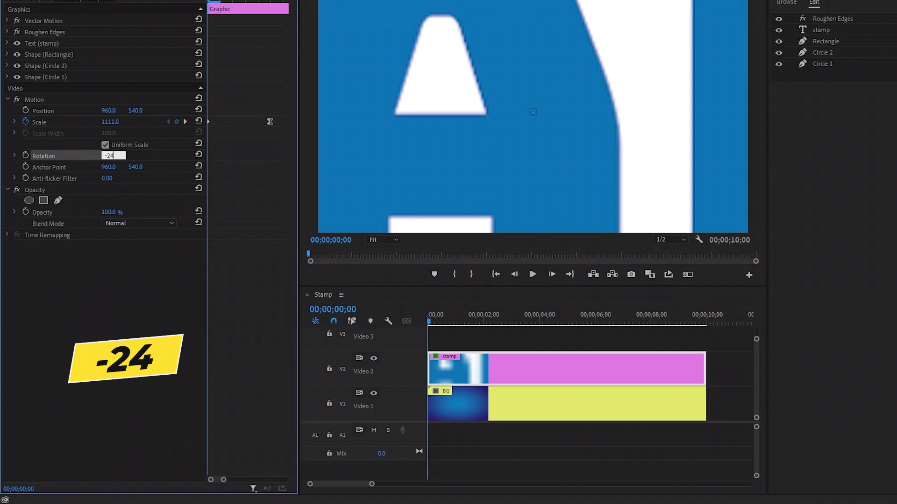
key("Return")
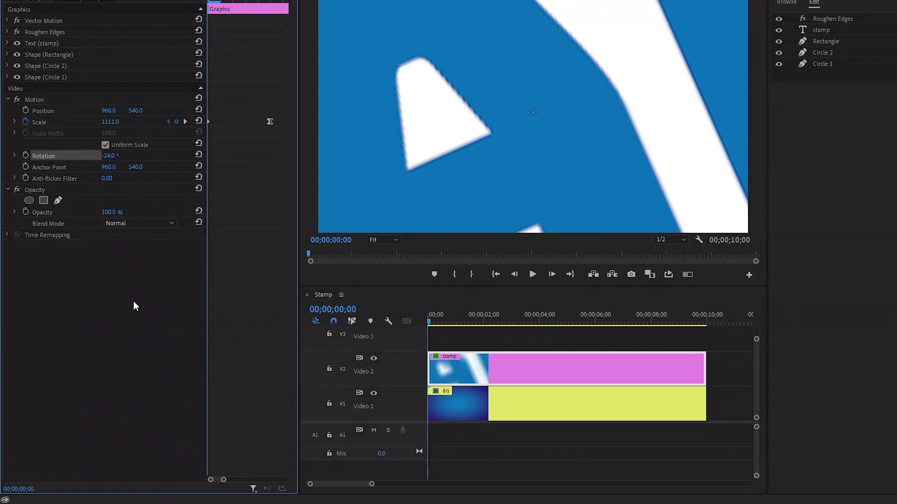
left_click(133, 306)
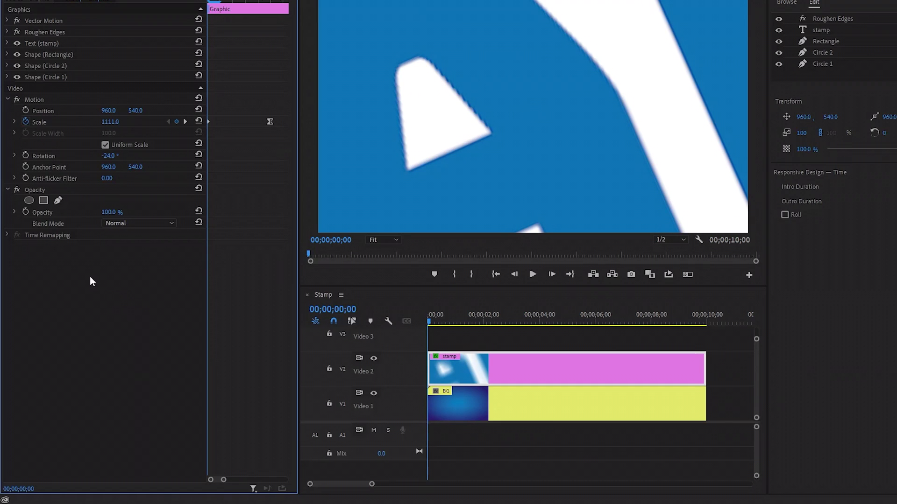
Step: Keyframe Opacity from 0% at the first frame to 100% two frames later
left_click(26, 211)
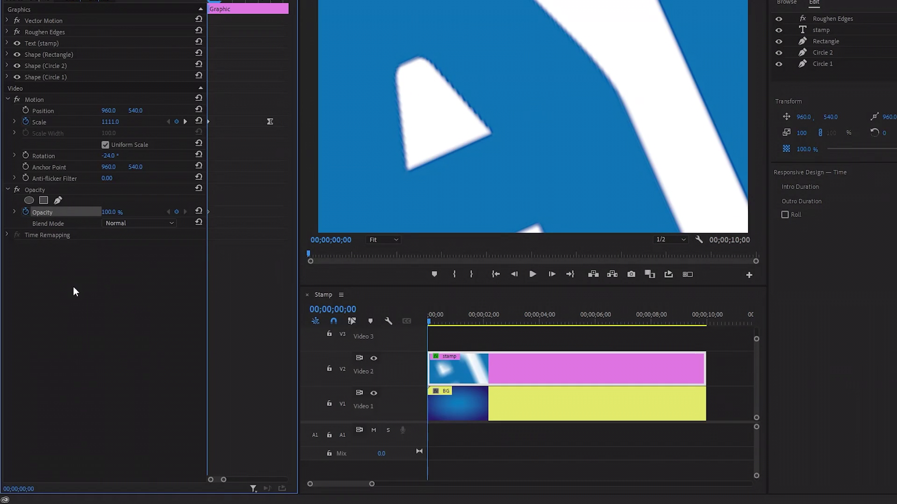
left_click_drag(112, 213, 56, 212)
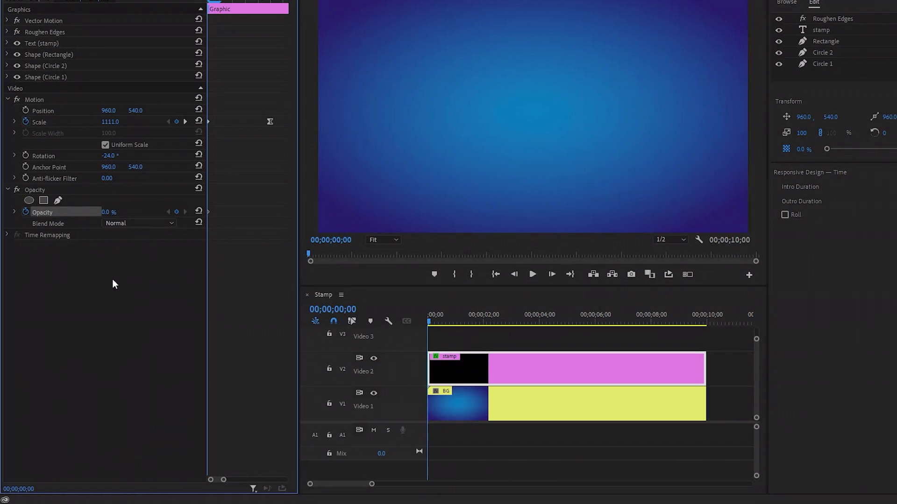
key("Right")
key("Right")
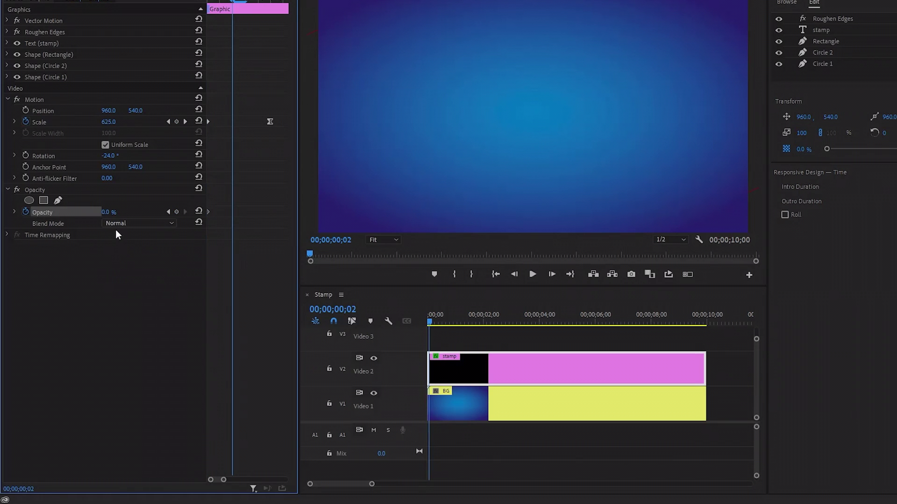
type("100")
key("Return")
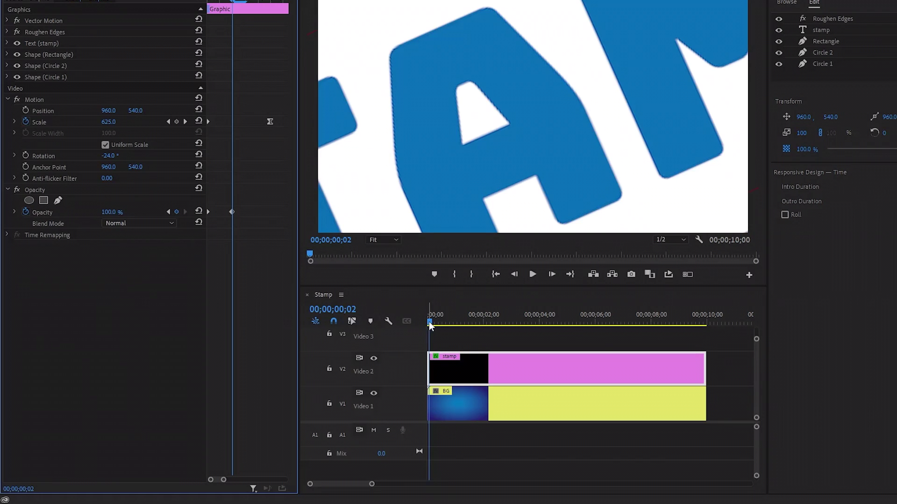
left_click_drag(429, 322, 404, 320)
left_click(501, 342)
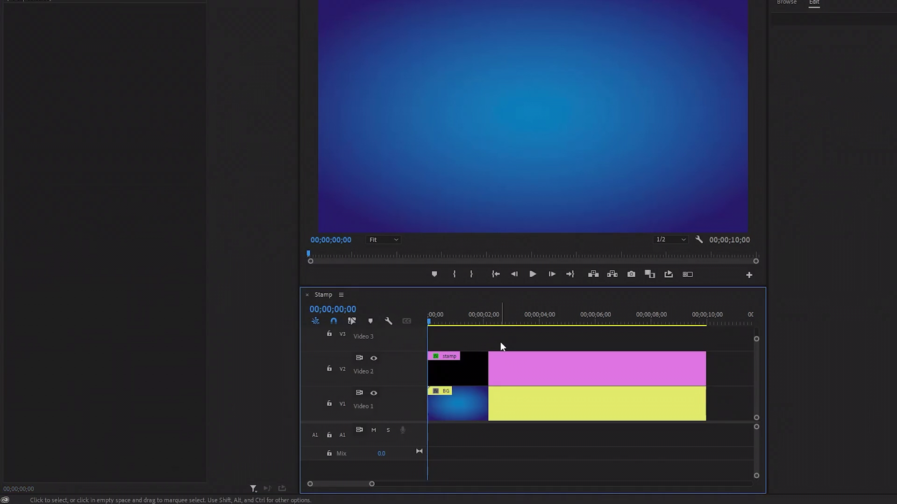
Step: Place Stamp SFX.wav on audio track A1 at 00;00 under the stamp animation
key("space")
key("space")
key("d")
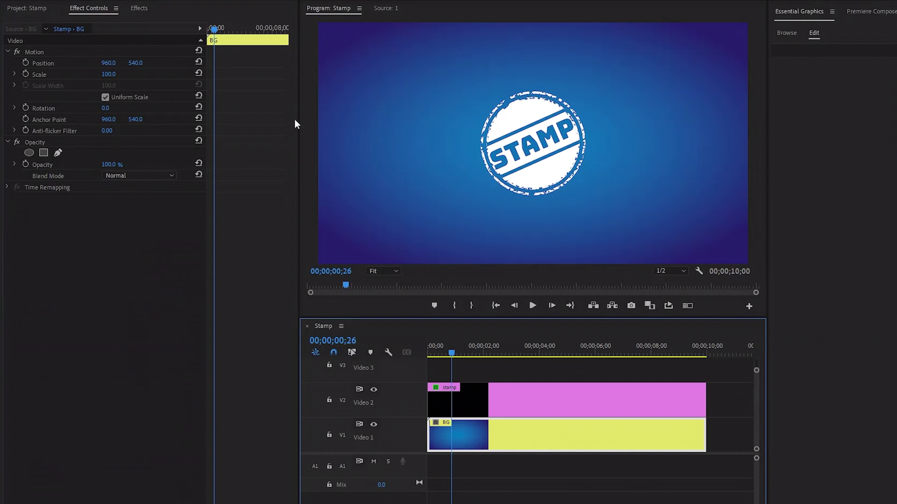
left_click(39, 10)
left_click_drag(80, 143, 430, 465)
left_click_drag(446, 353, 418, 353)
left_click(524, 469)
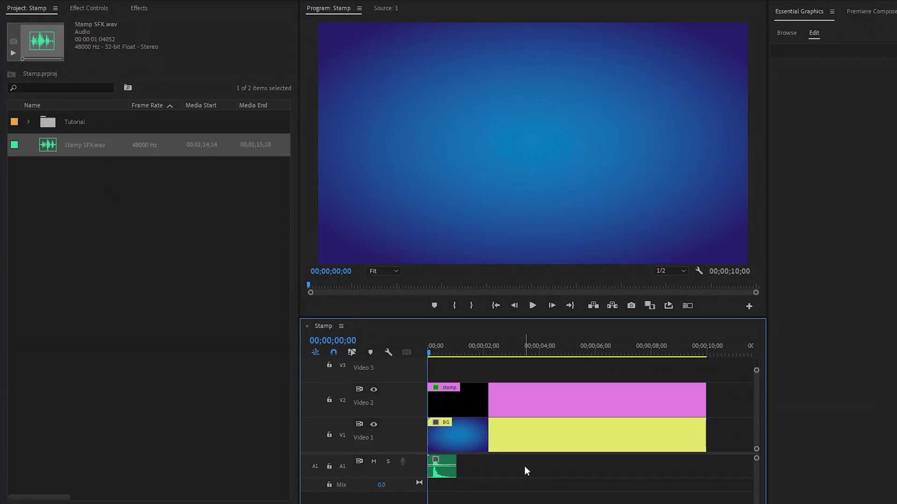
key("space")
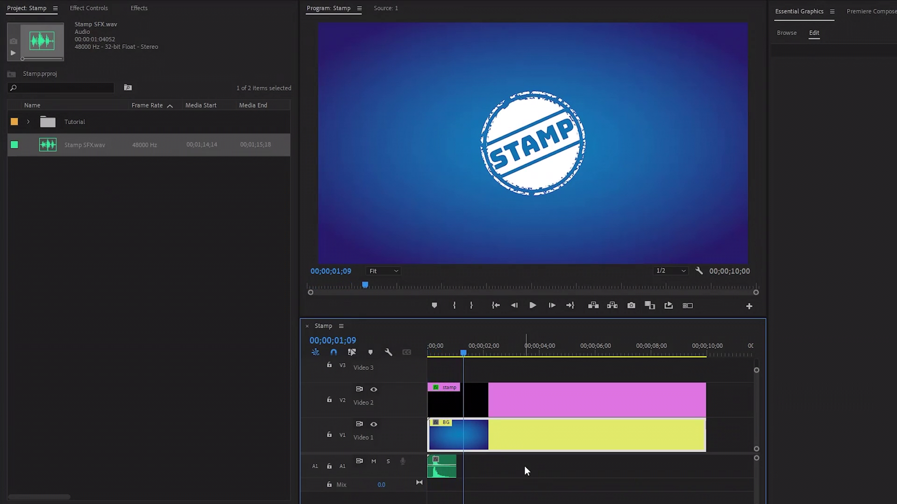
key("Home")
key("space")
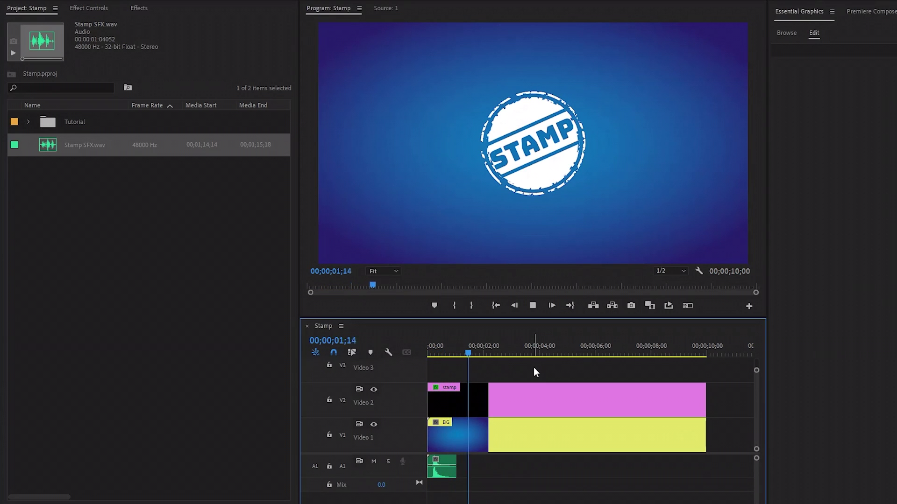
key("space")
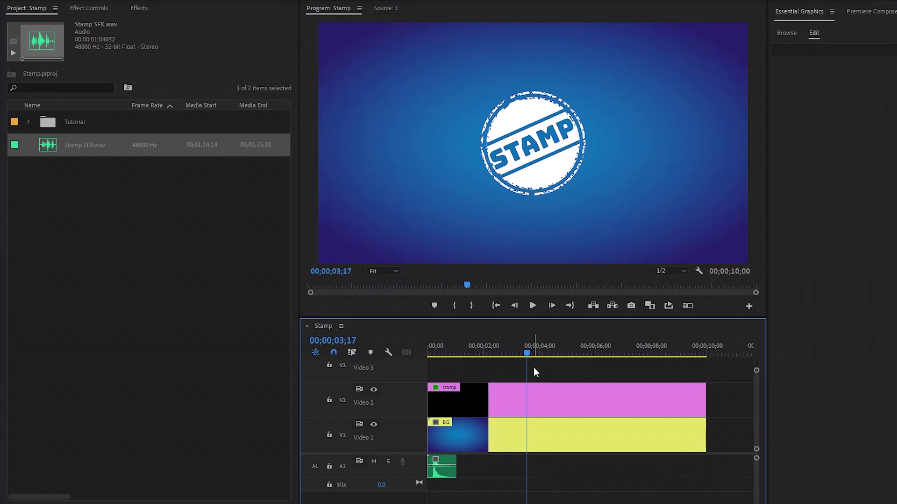